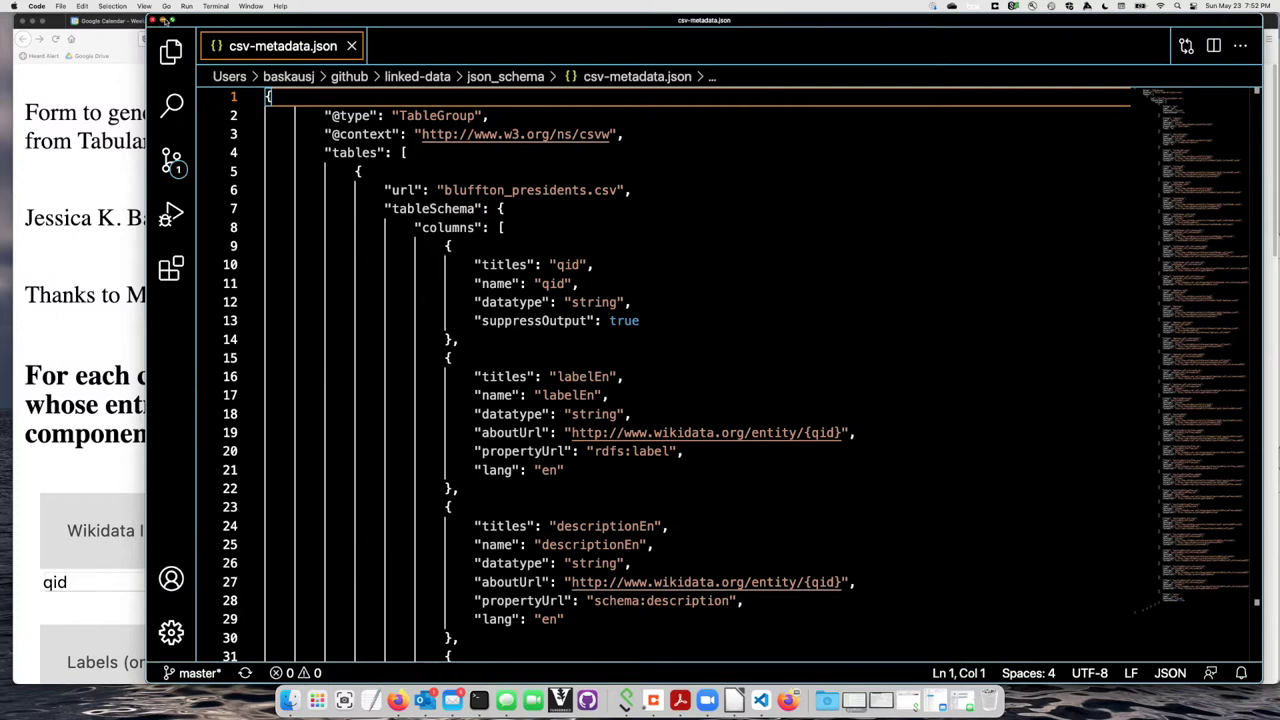
Minimize the VS Code window showing csv-metadata.json to reveal the browser's VanderBot form.
left_click(164, 20)
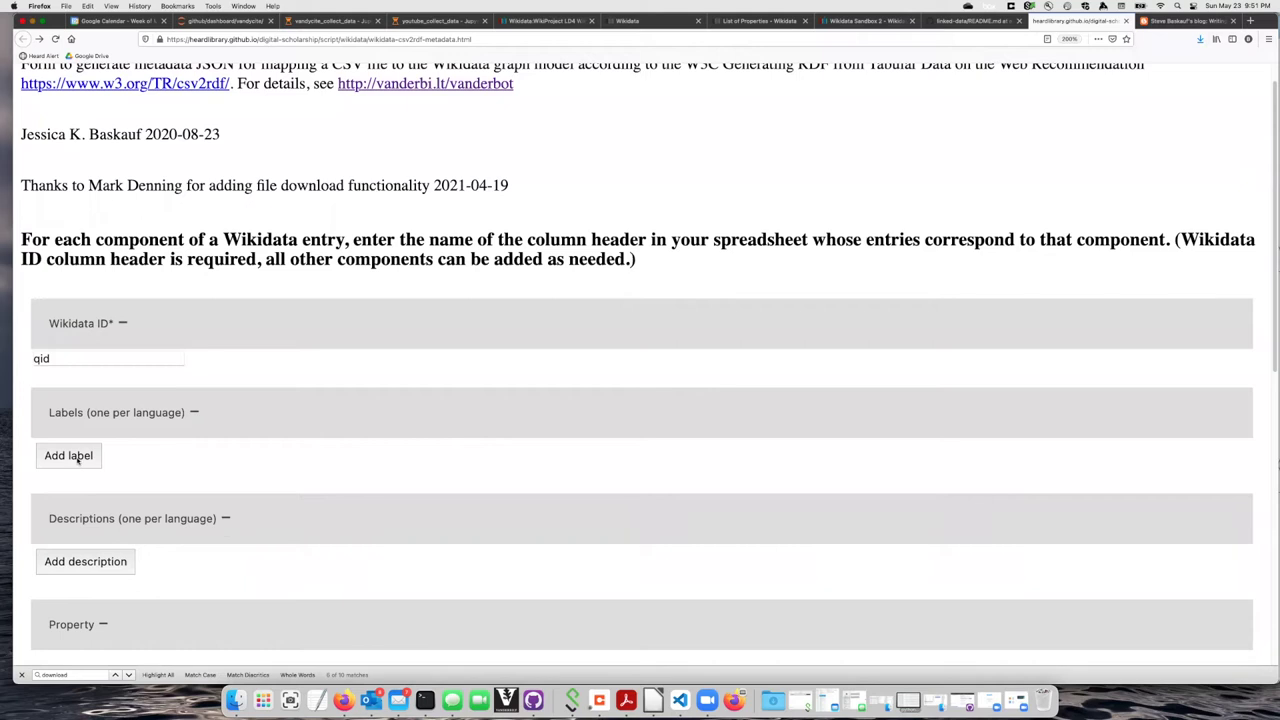
Add a label column named labelEn with language en (English).
left_click(68, 456)
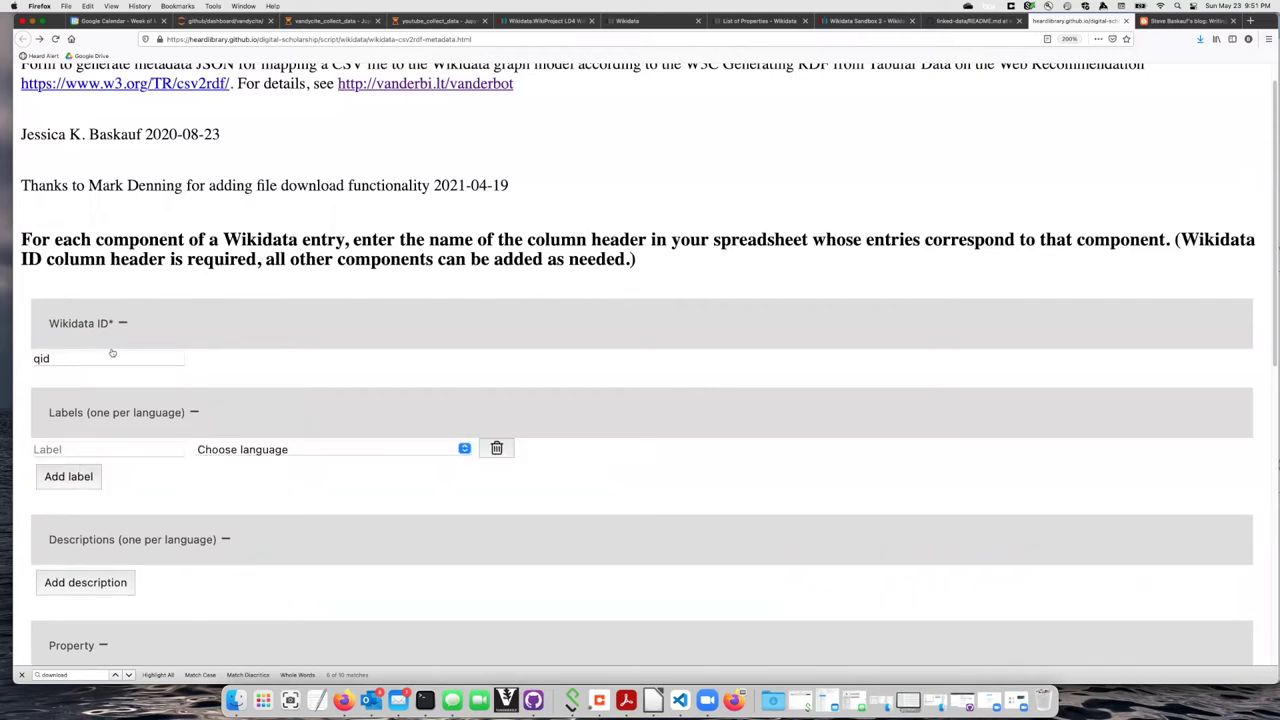
left_click(76, 450)
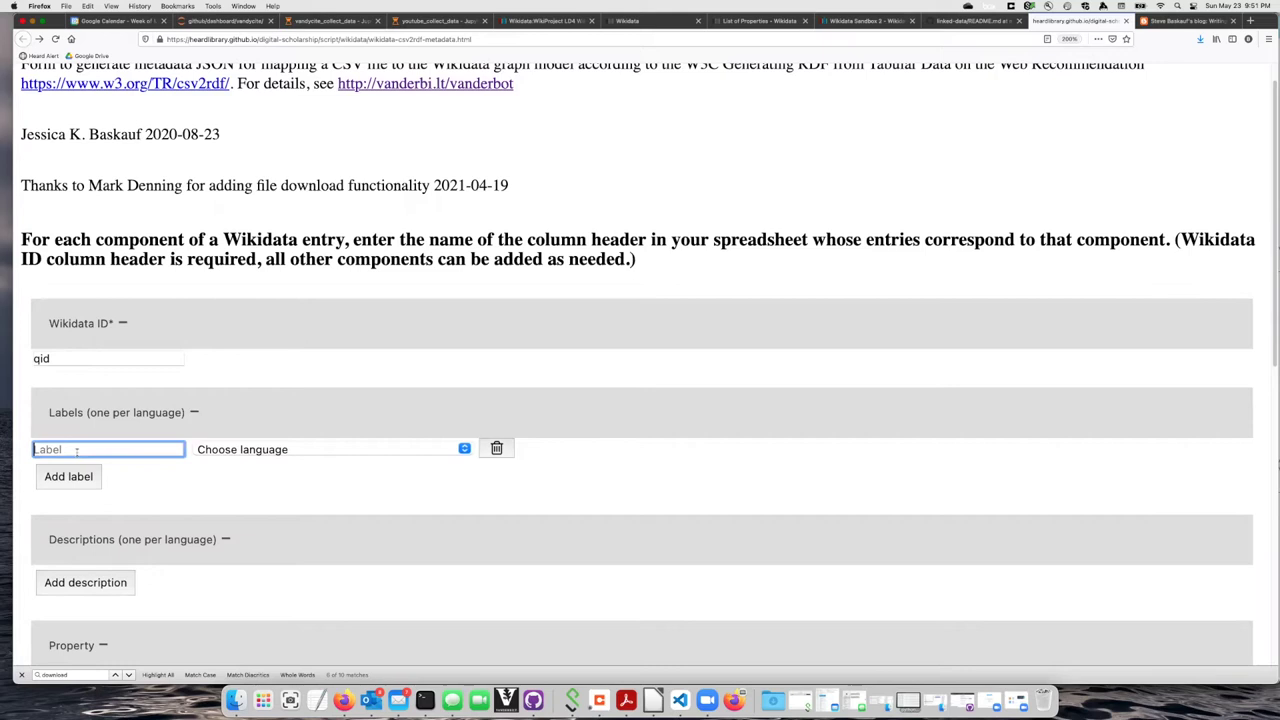
type("labelEn")
key("Tab")
type("en")
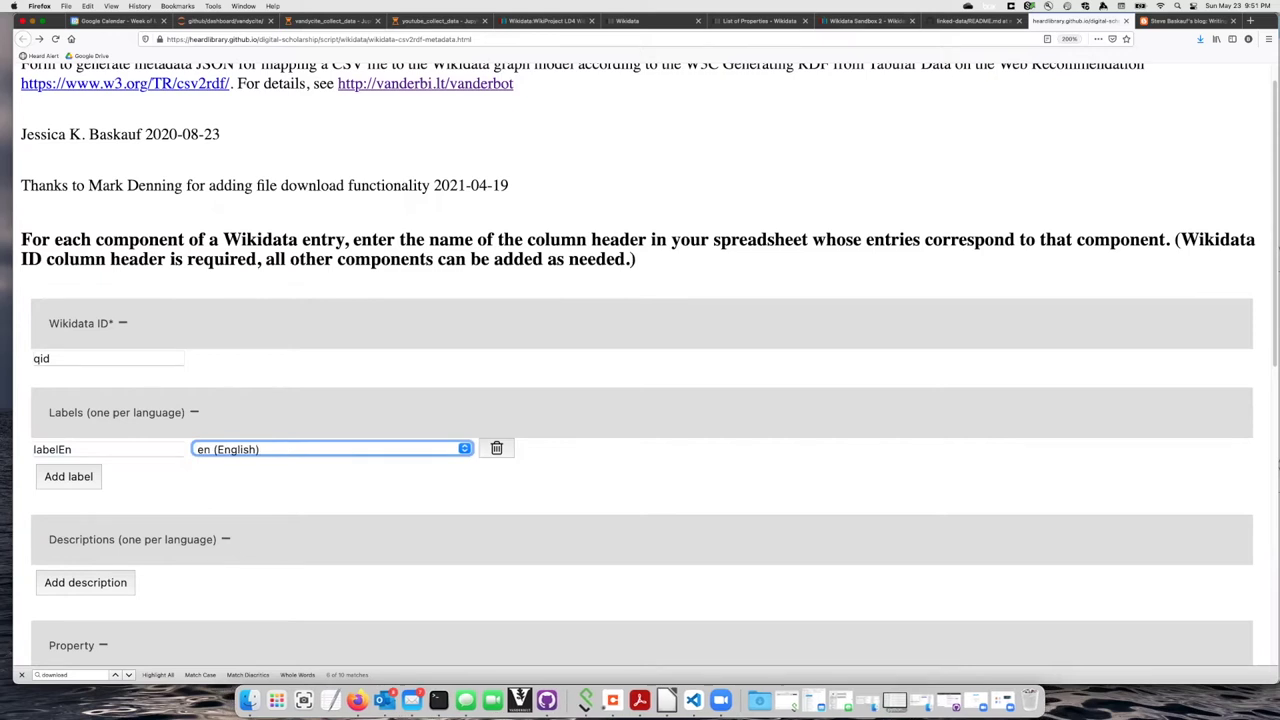
left_click(271, 450)
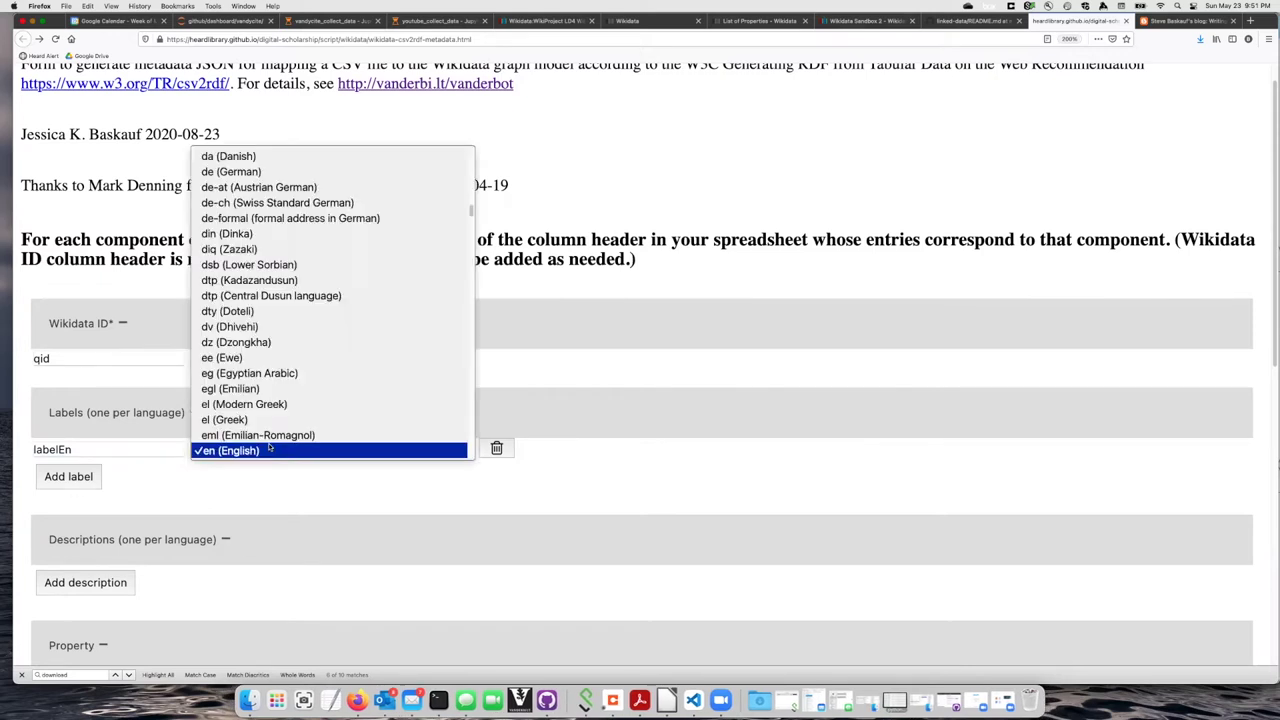
left_click(271, 451)
Add a description column named descriptionEn with language en (English).
scroll(271, 471, "down", 2)
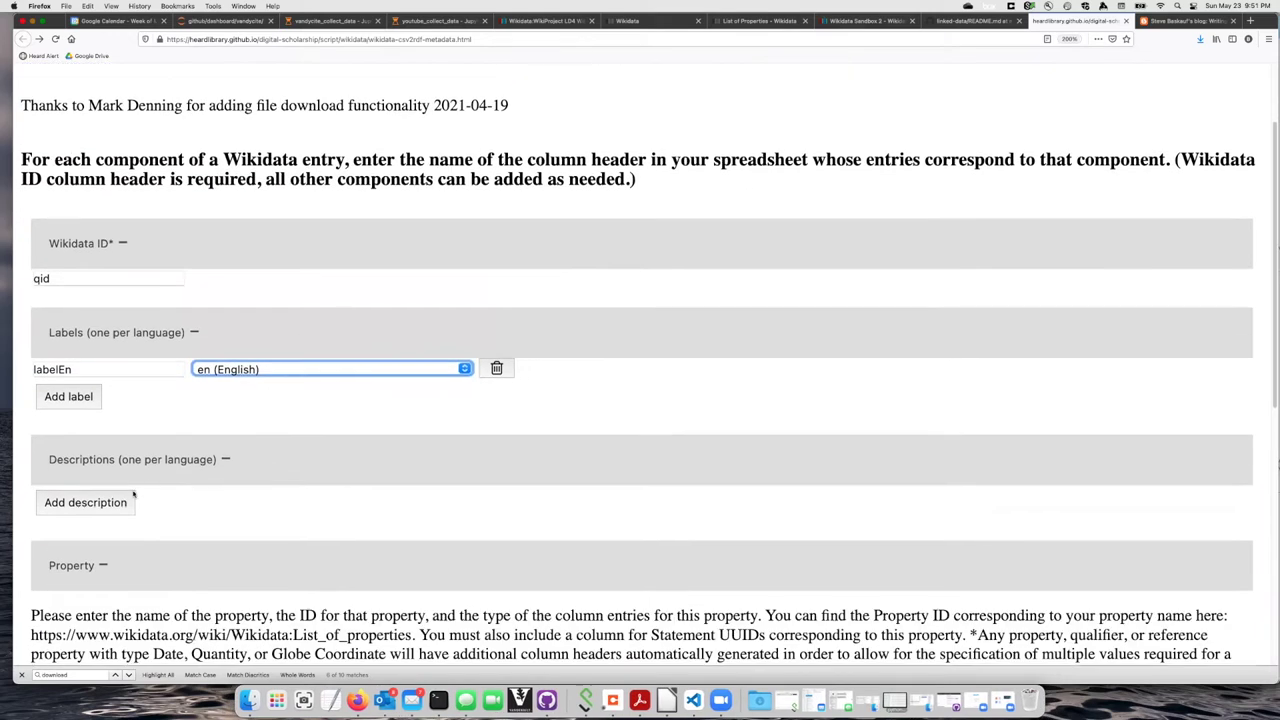
left_click(131, 494)
left_click(131, 494)
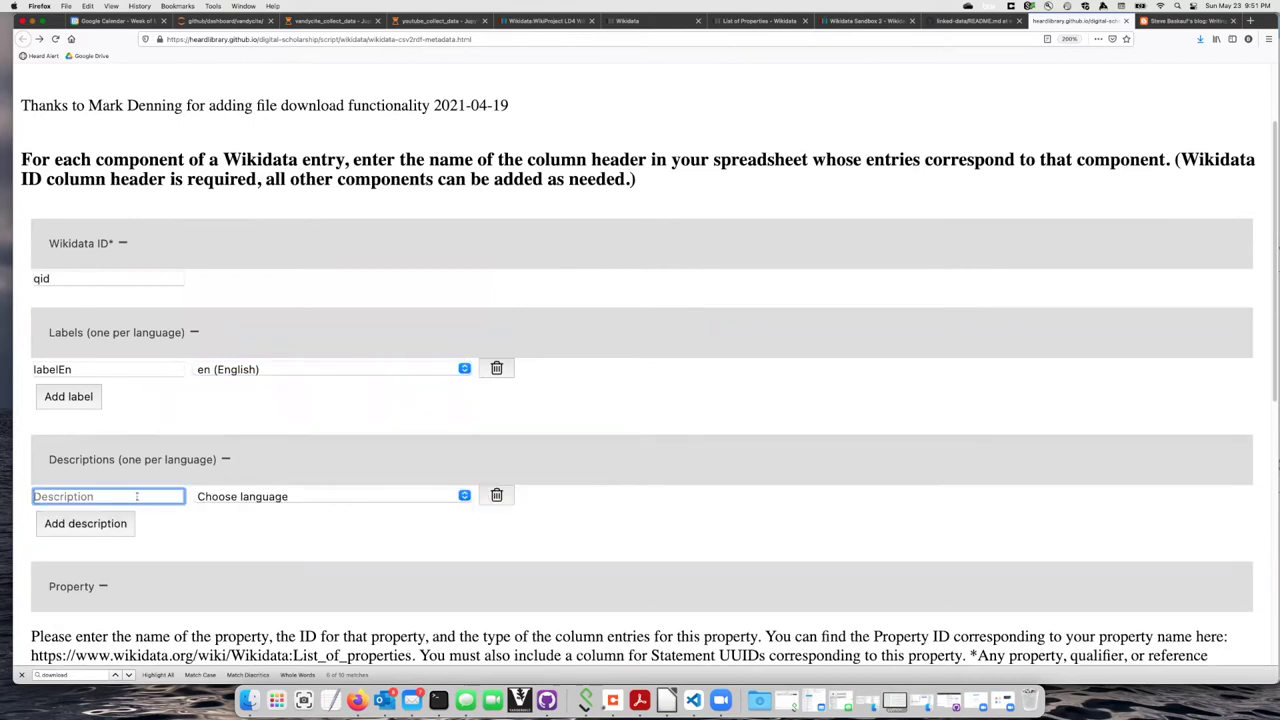
type("descriptionEn")
key("Tab")
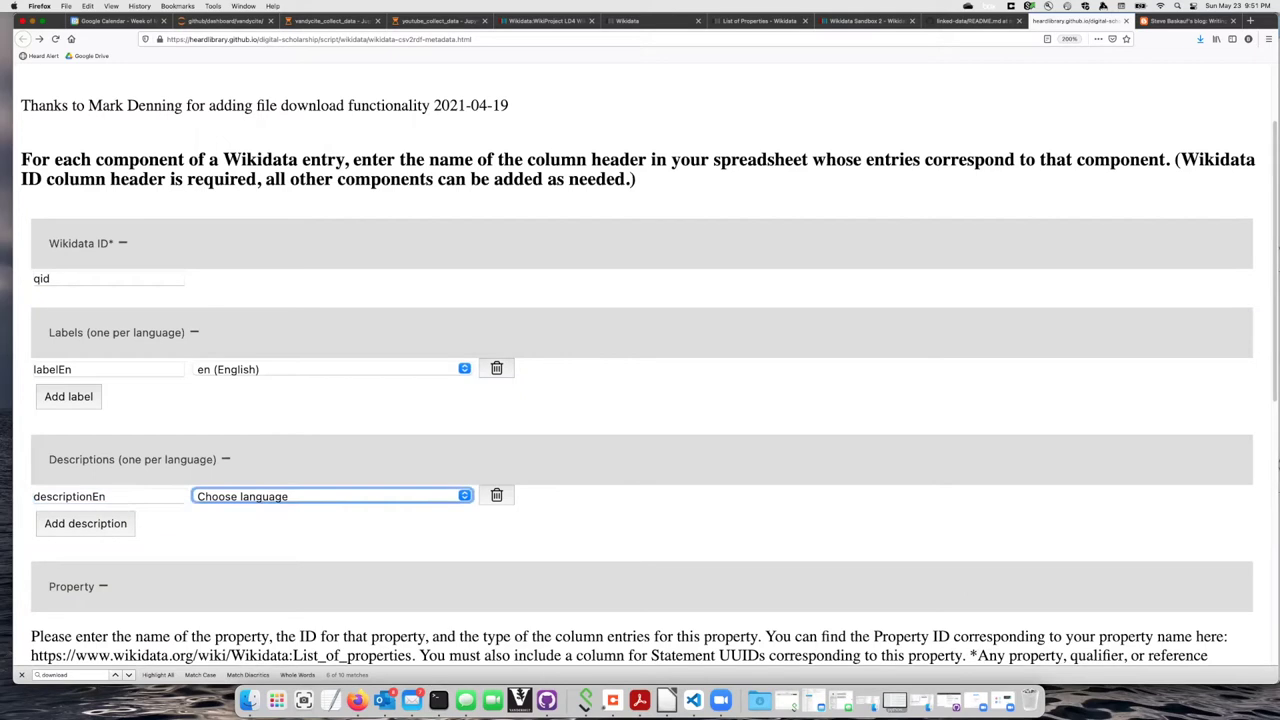
type("en (English")
scroll(286, 520, "down", 4)
key("super+equal")
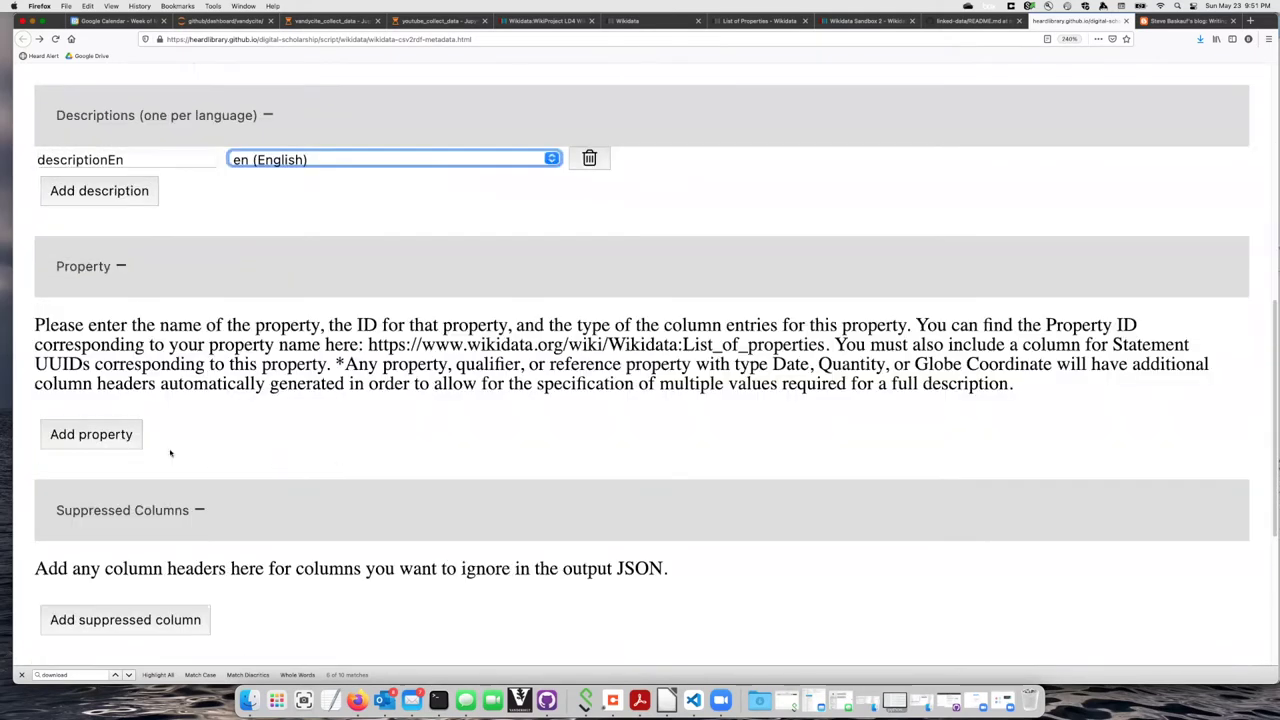
Add a property named country with ID P17 and value type Item.
left_click(131, 425)
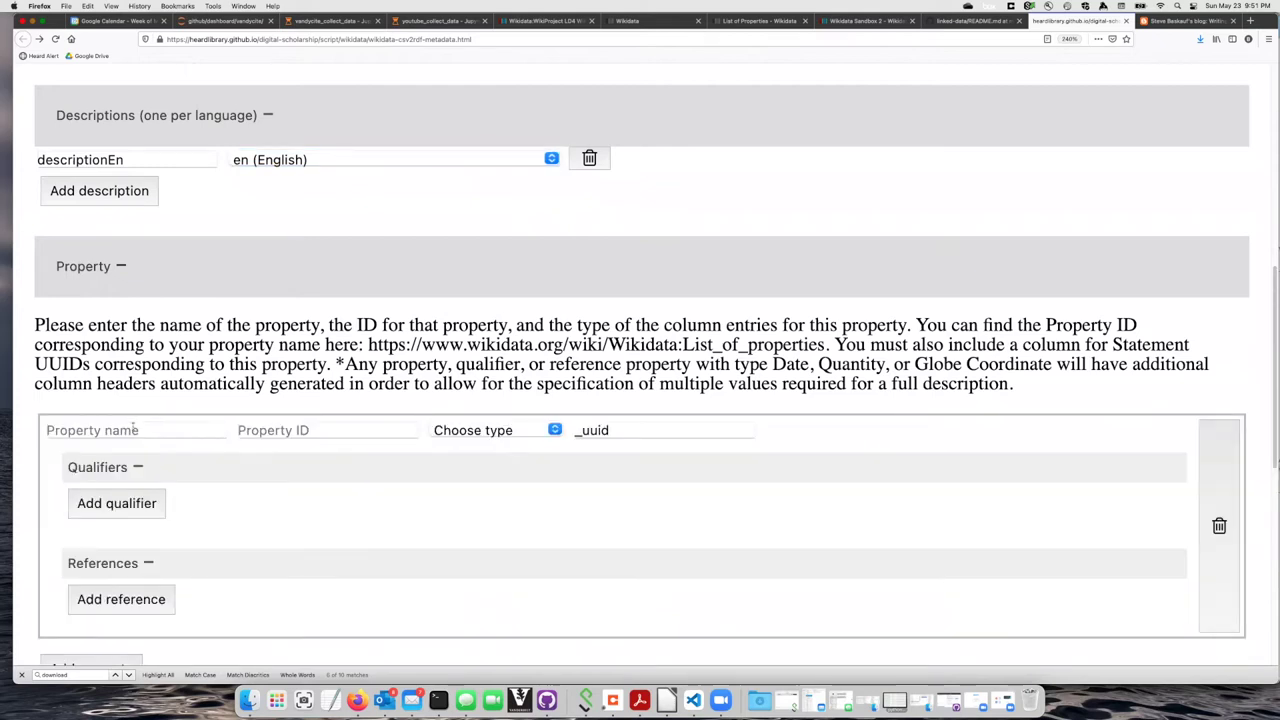
left_click(133, 428)
type("country")
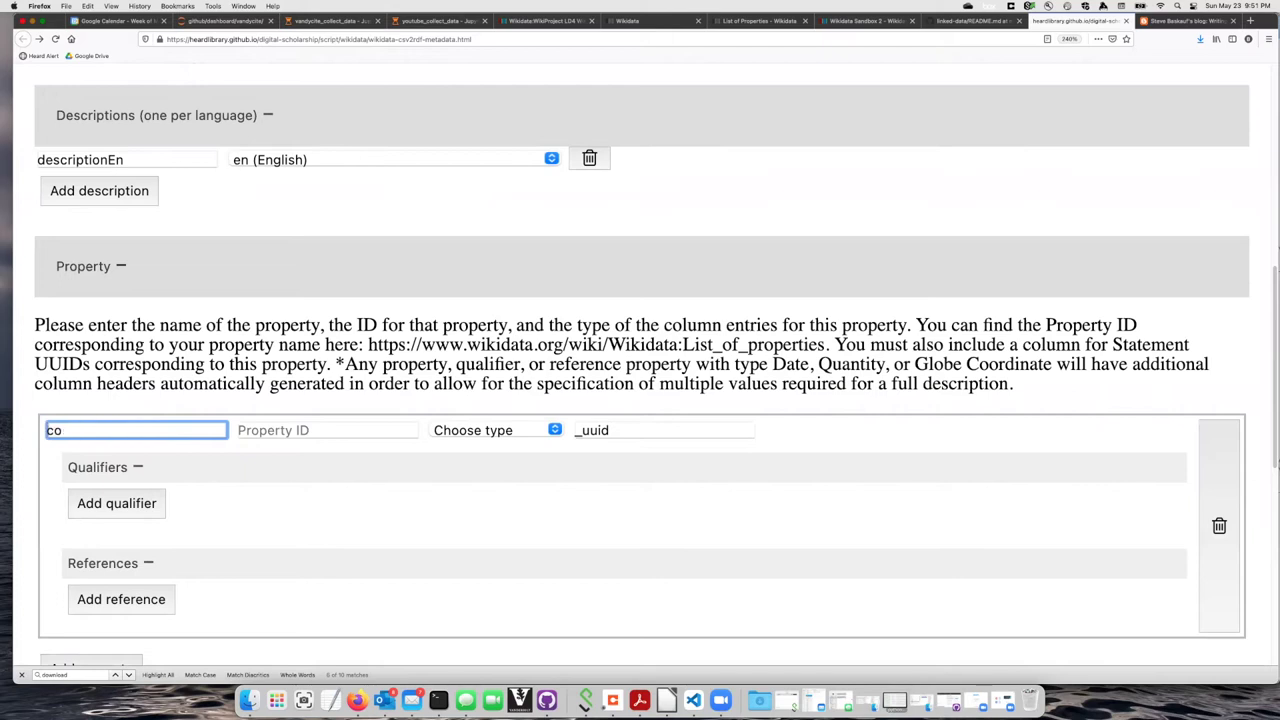
left_click(327, 430)
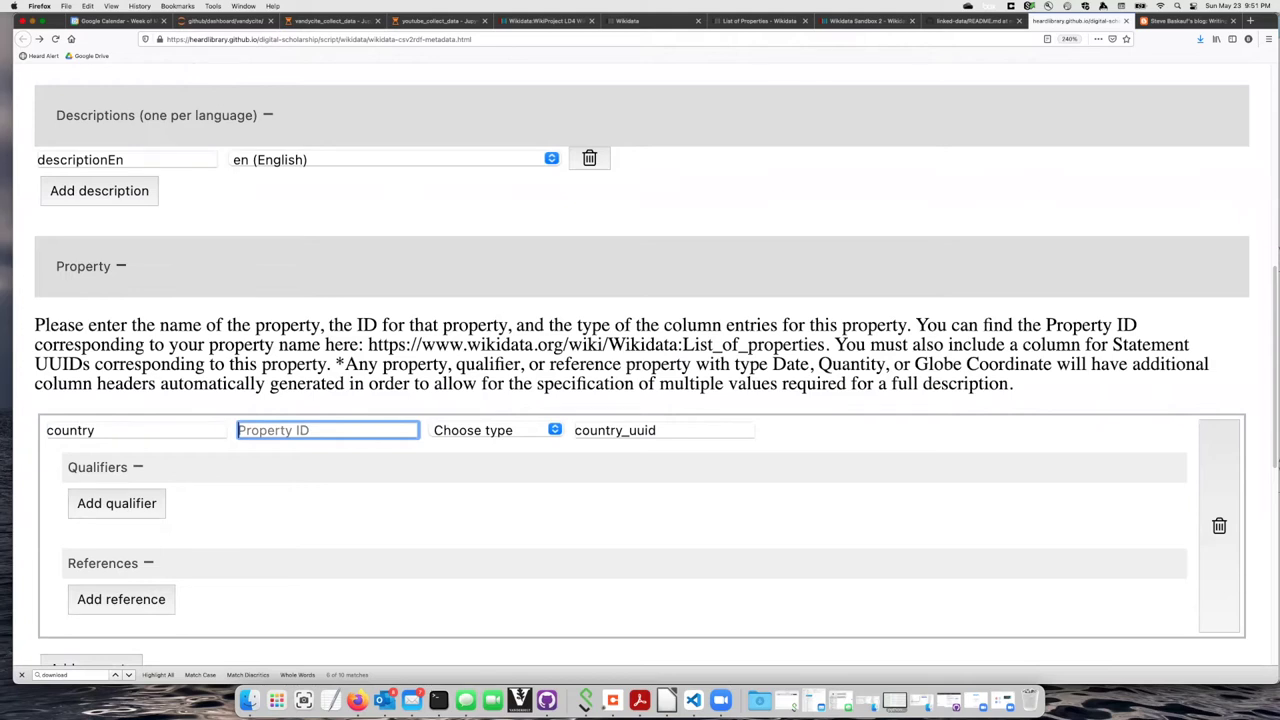
type("P17")
left_click(494, 430)
left_click(494, 436)
left_click(494, 436)
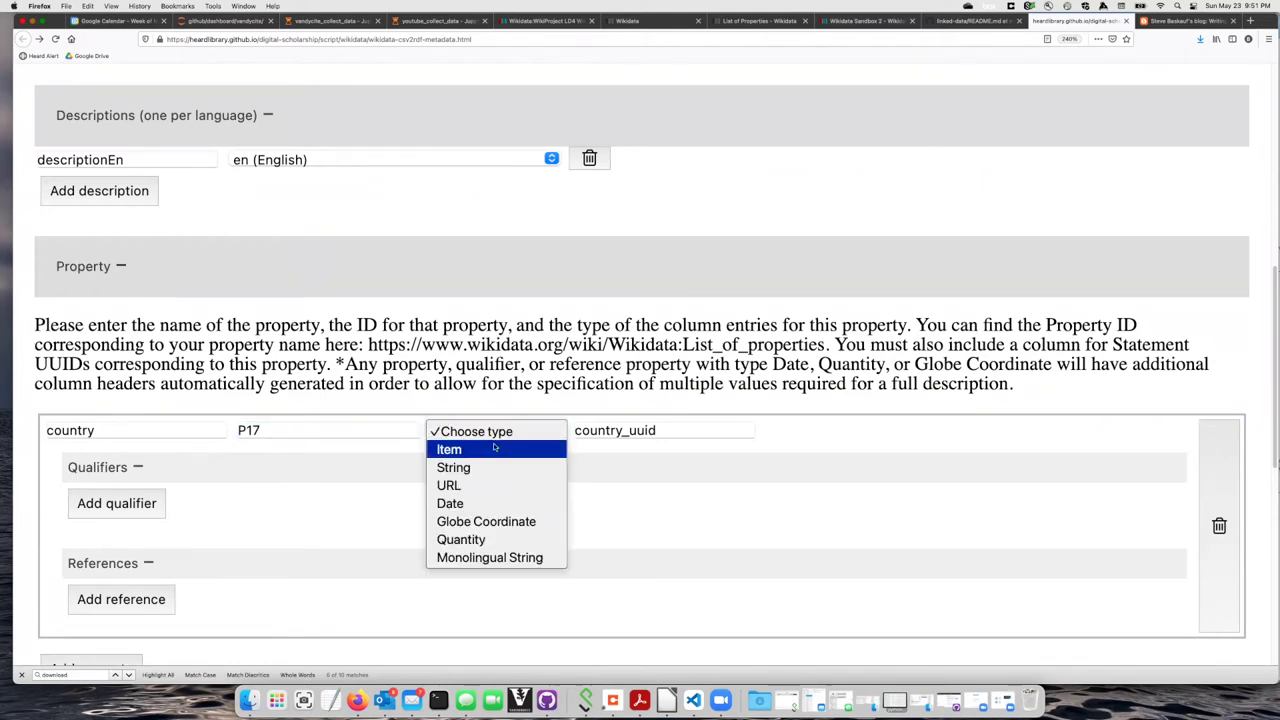
left_click(489, 447)
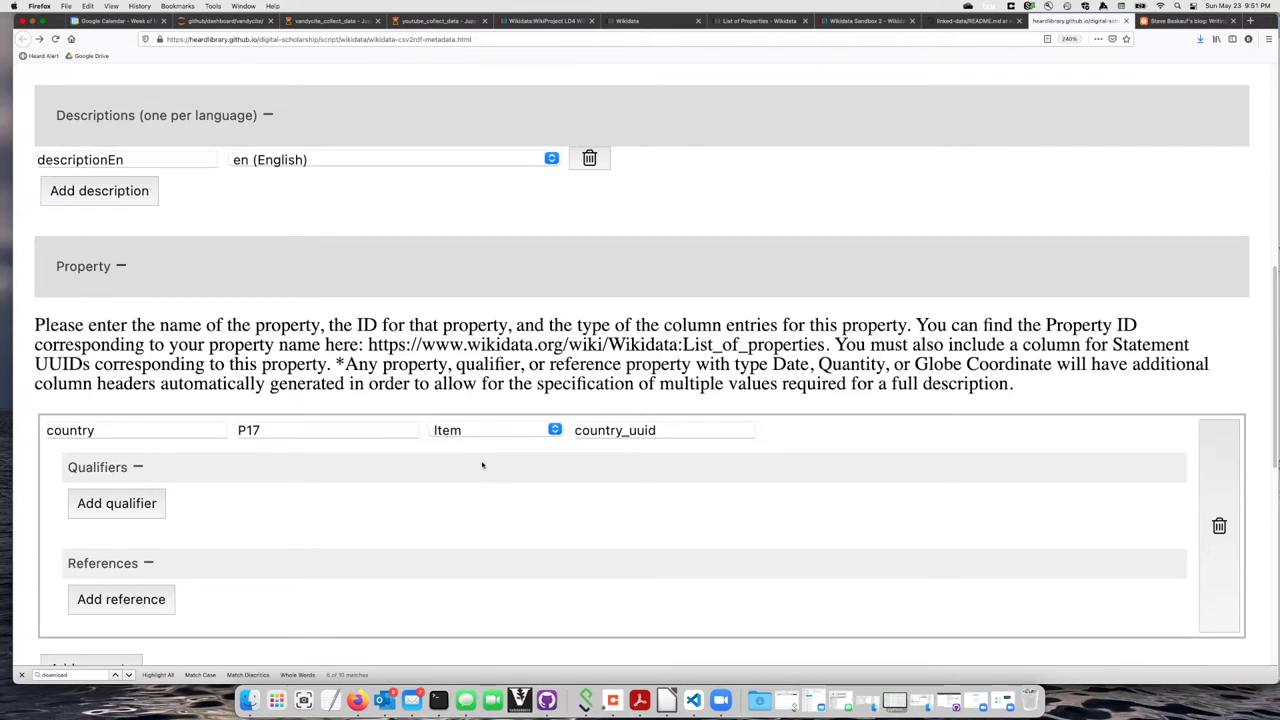
Give country a Date-type qualifier country_startDate with ID P87.
left_click(150, 512)
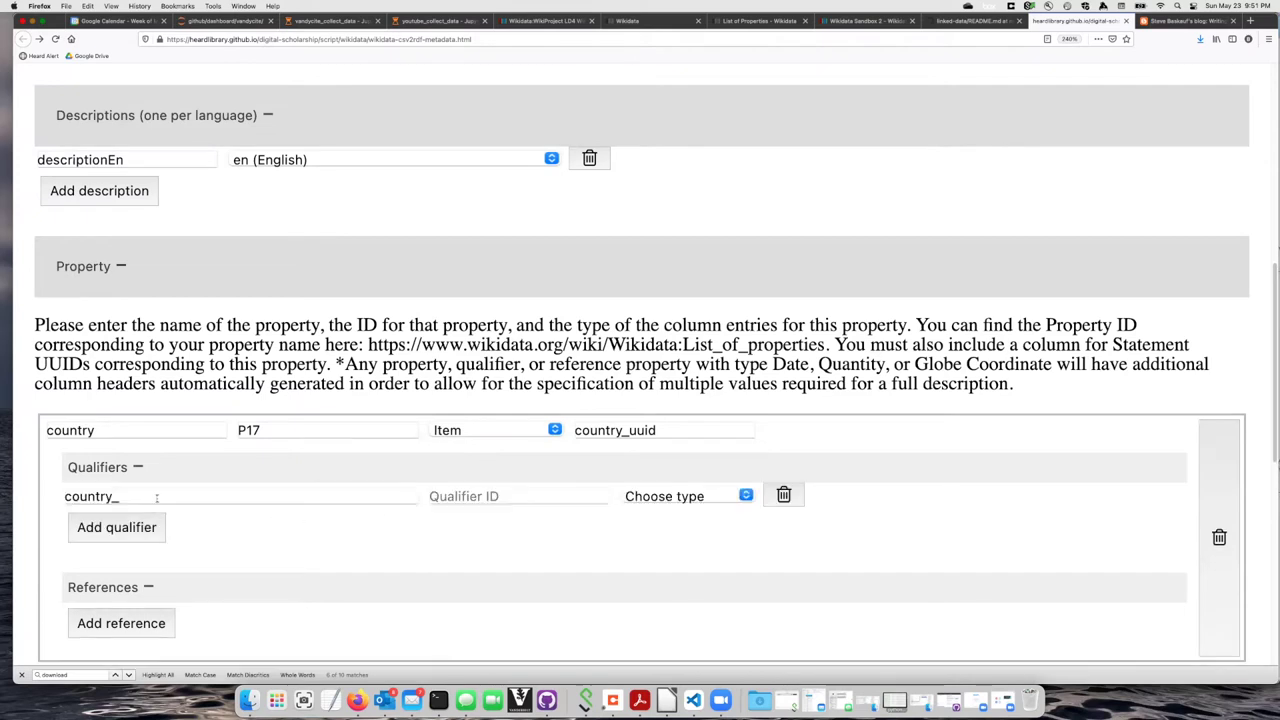
left_click(157, 497)
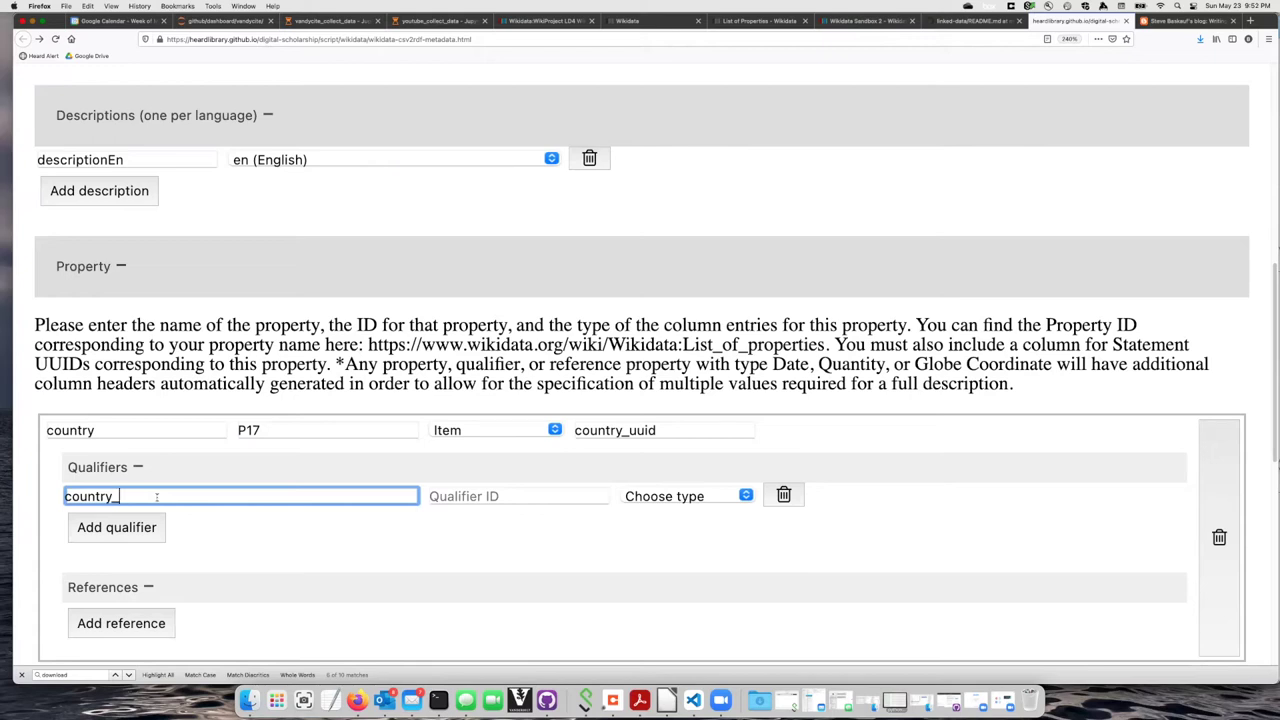
type("startDate")
key("Tab")
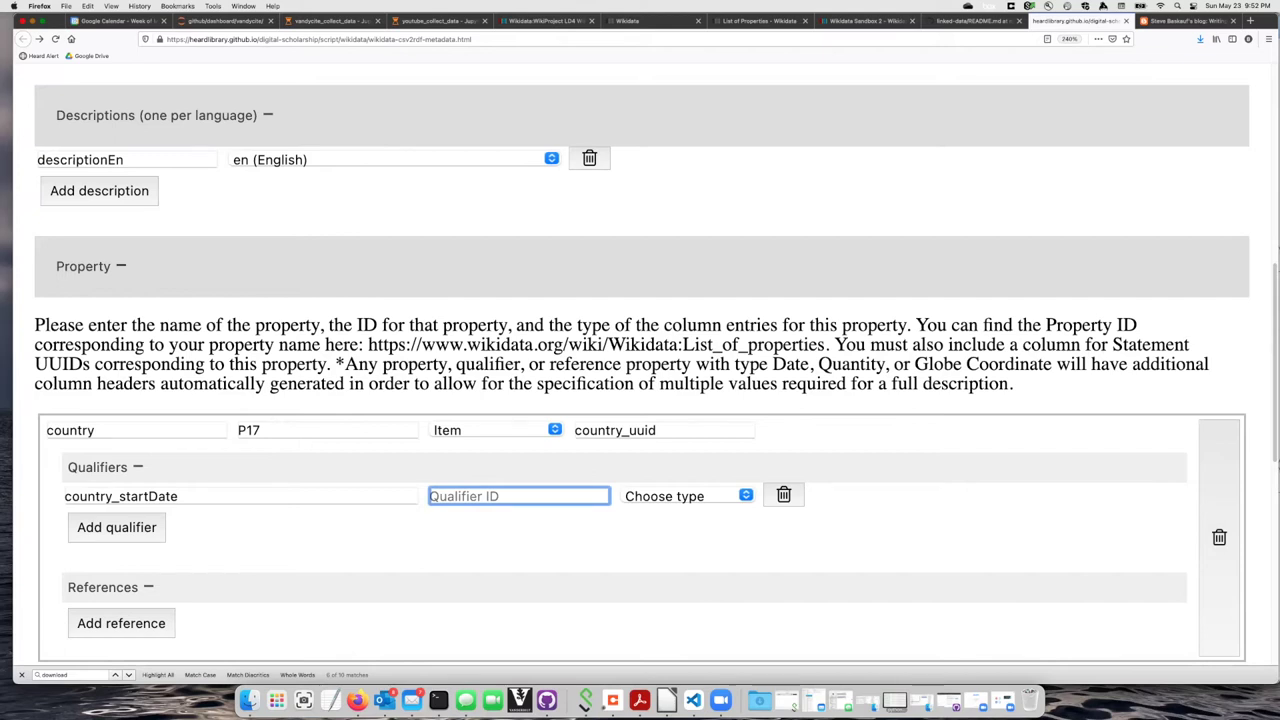
type("P87")
left_click(672, 506)
left_click(677, 497)
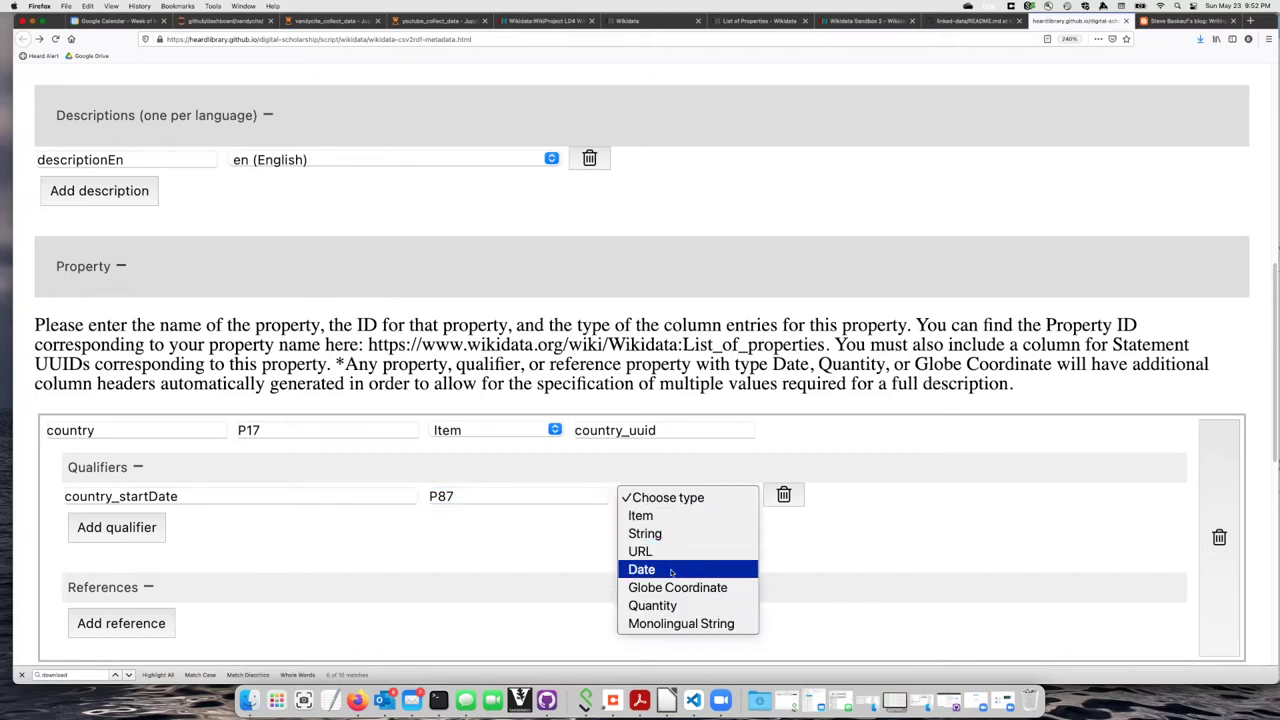
key("Escape")
scroll(636, 540, "down", 3)
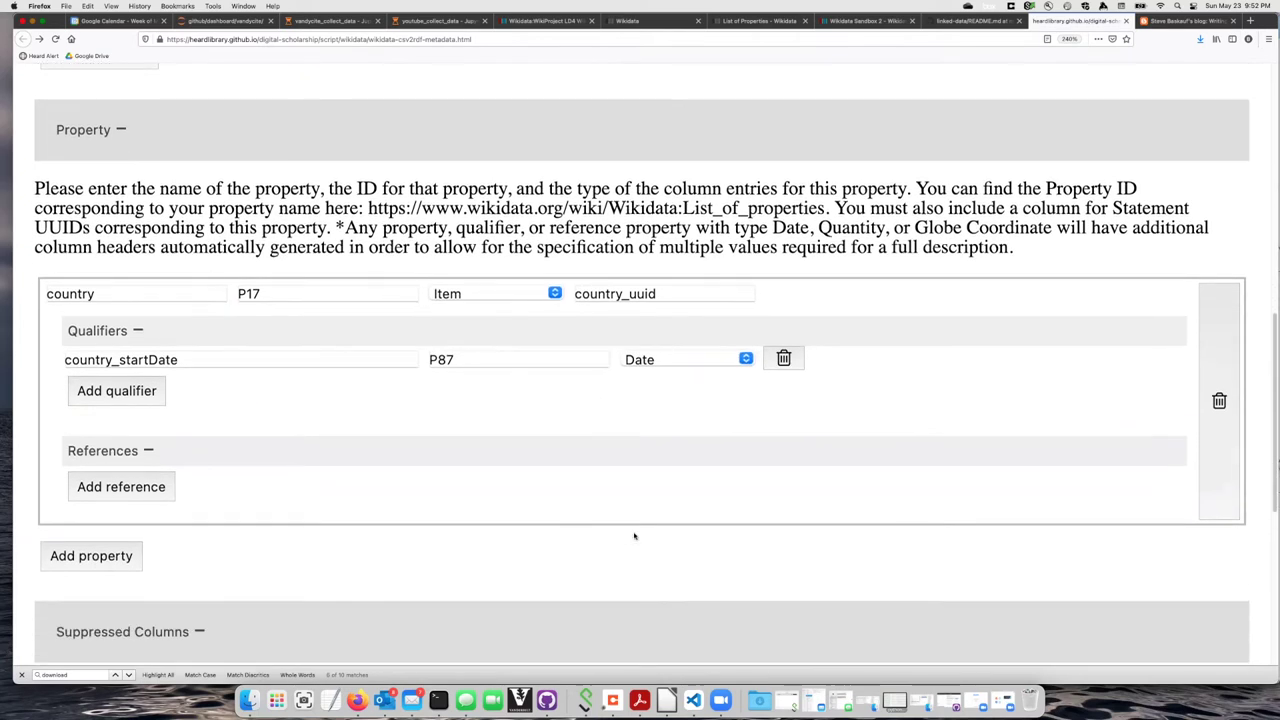
scroll(280, 453, "down", 1)
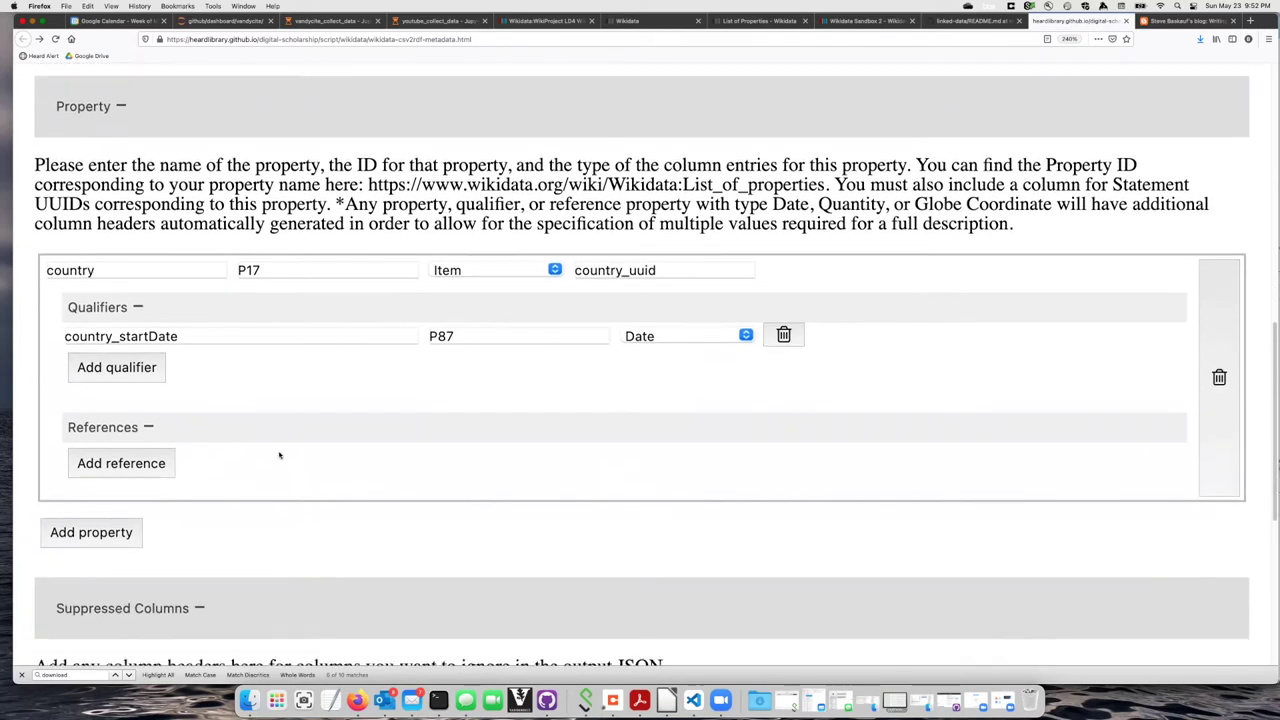
Add a second property birthDate with ID P18 and Date type, creating birthDate_uuid.
left_click(131, 500)
left_click(146, 490)
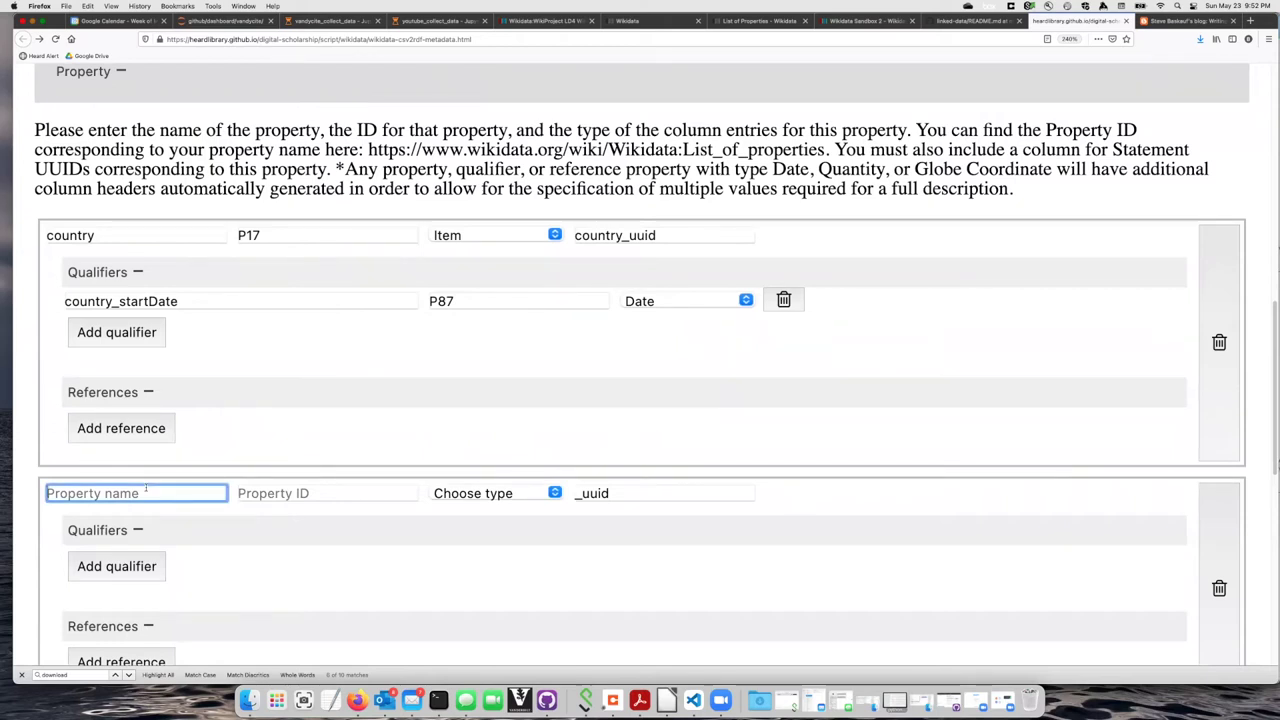
type("bi")
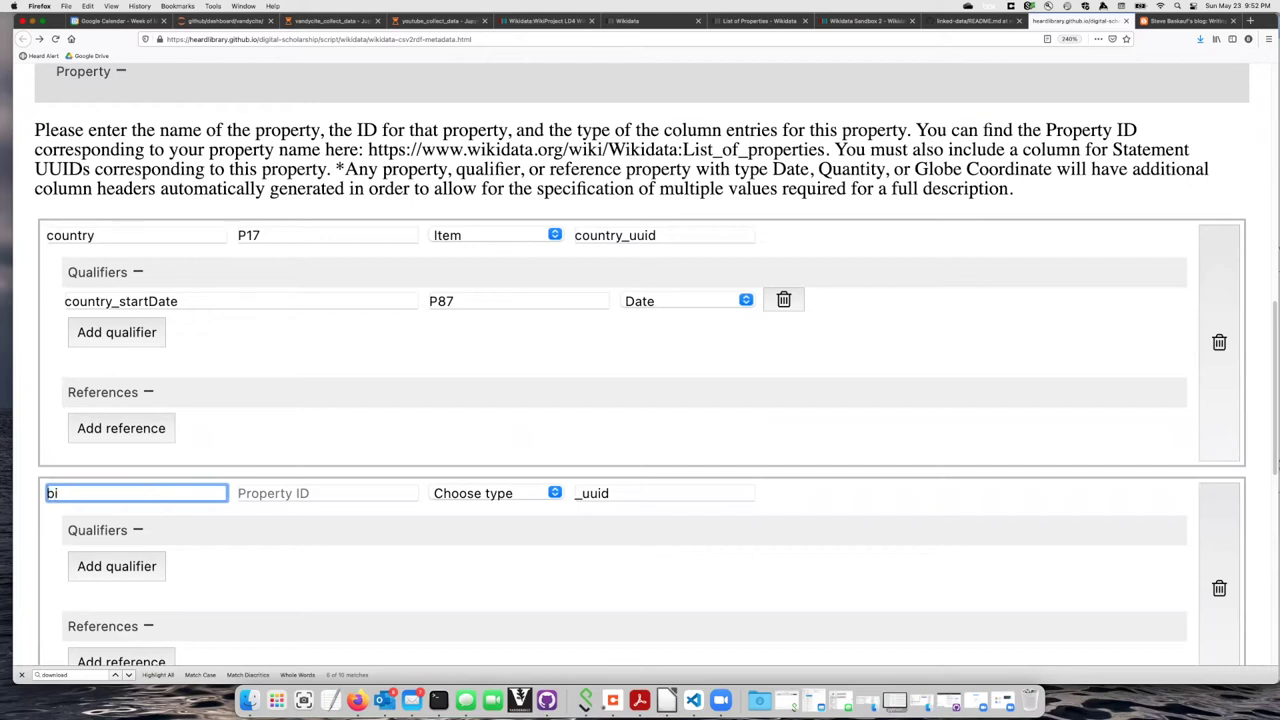
type("rthDate")
key("Tab")
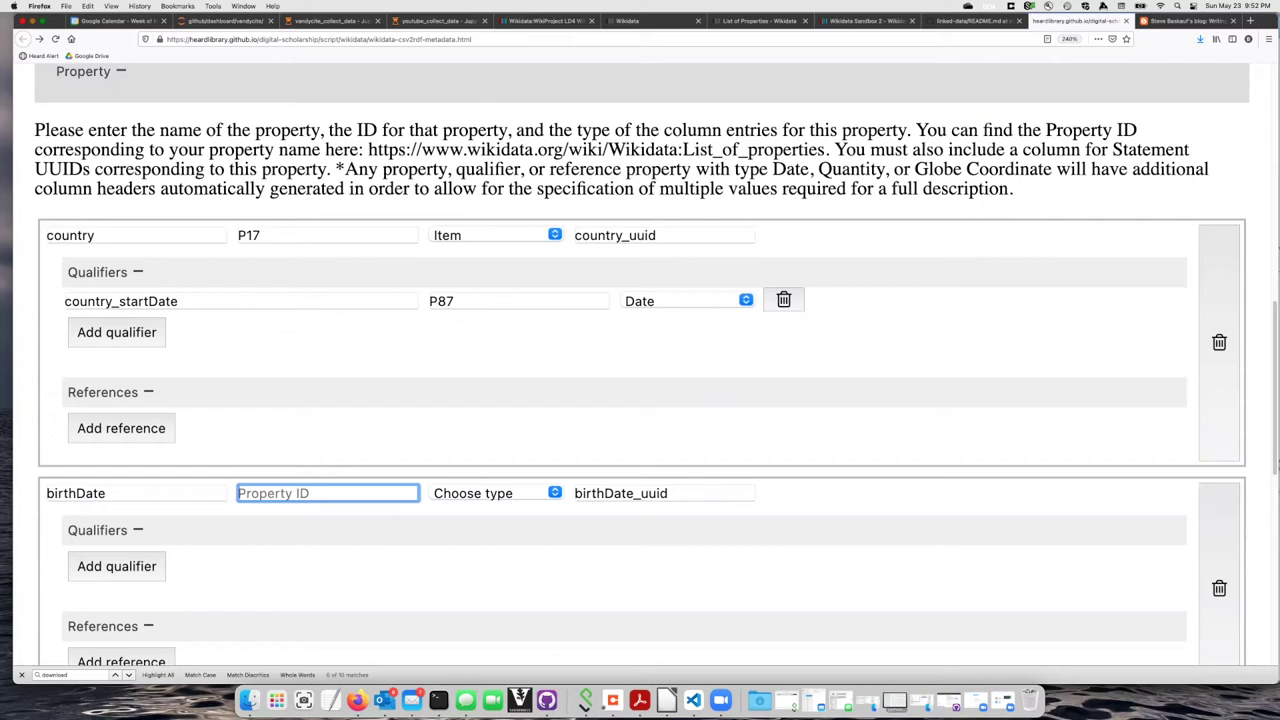
type("P18")
left_click(508, 493)
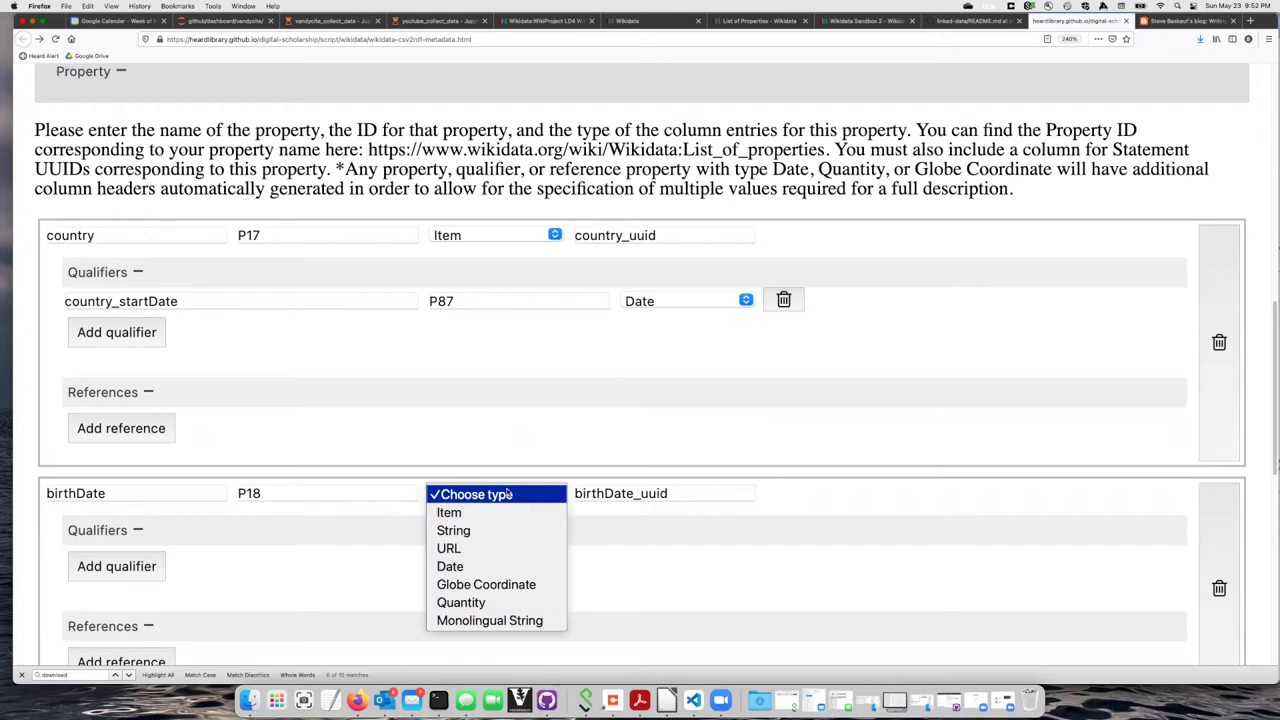
left_click(501, 567)
scroll(414, 580, "down", 5)
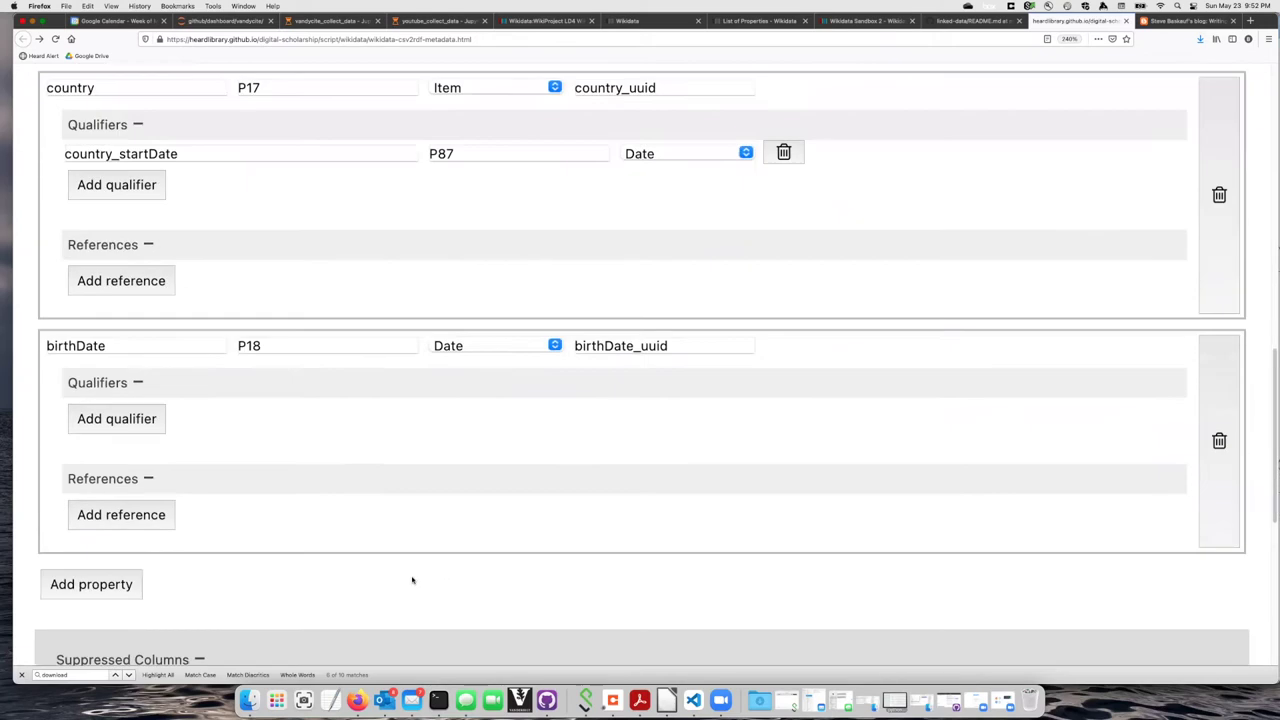
Add a birthDate reference with reference property birthDate_ref1_refUrl, ID P93, type URL.
left_click(139, 410)
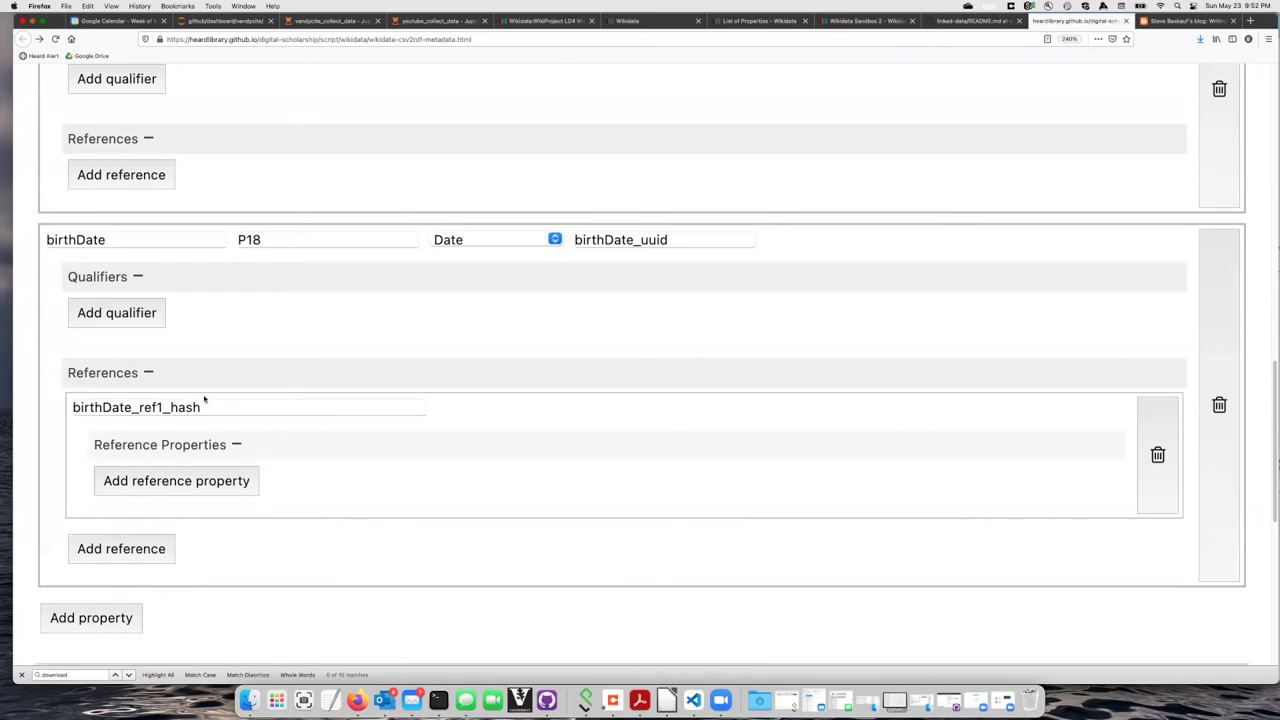
left_click(212, 481)
left_click(218, 472)
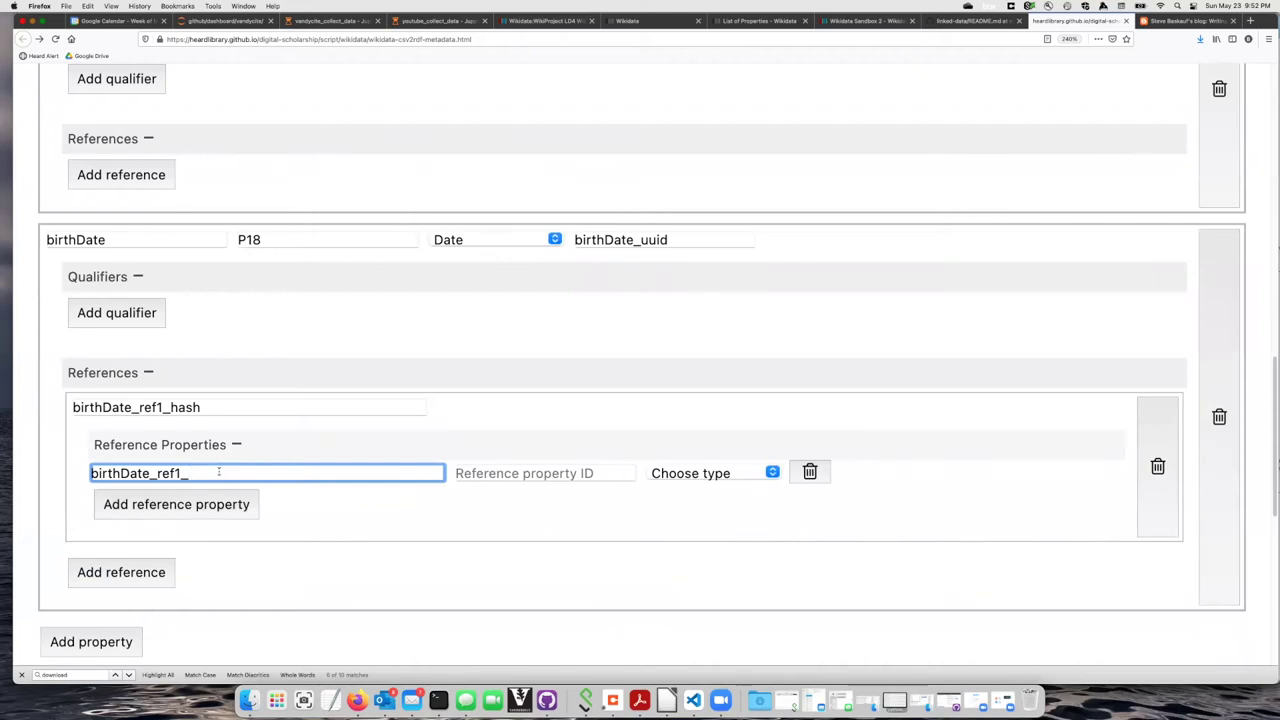
type("refUrl")
key("Tab")
type("P")
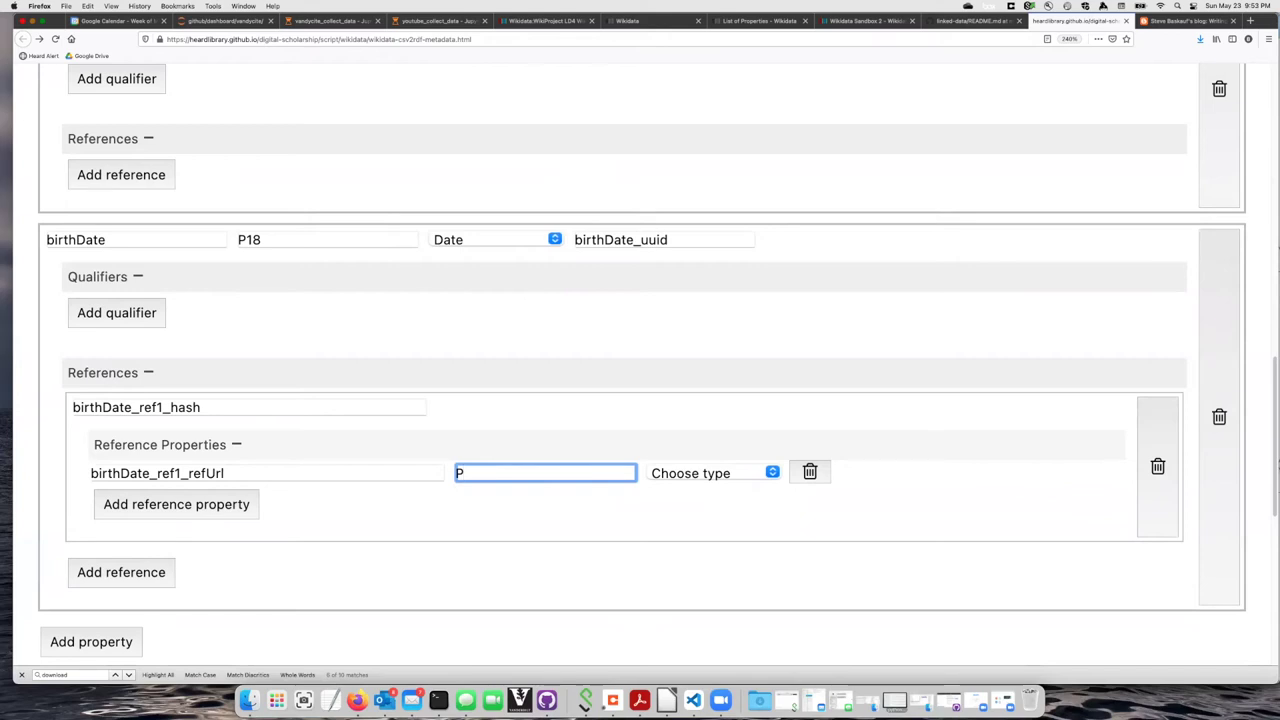
type("93")
left_click(712, 473)
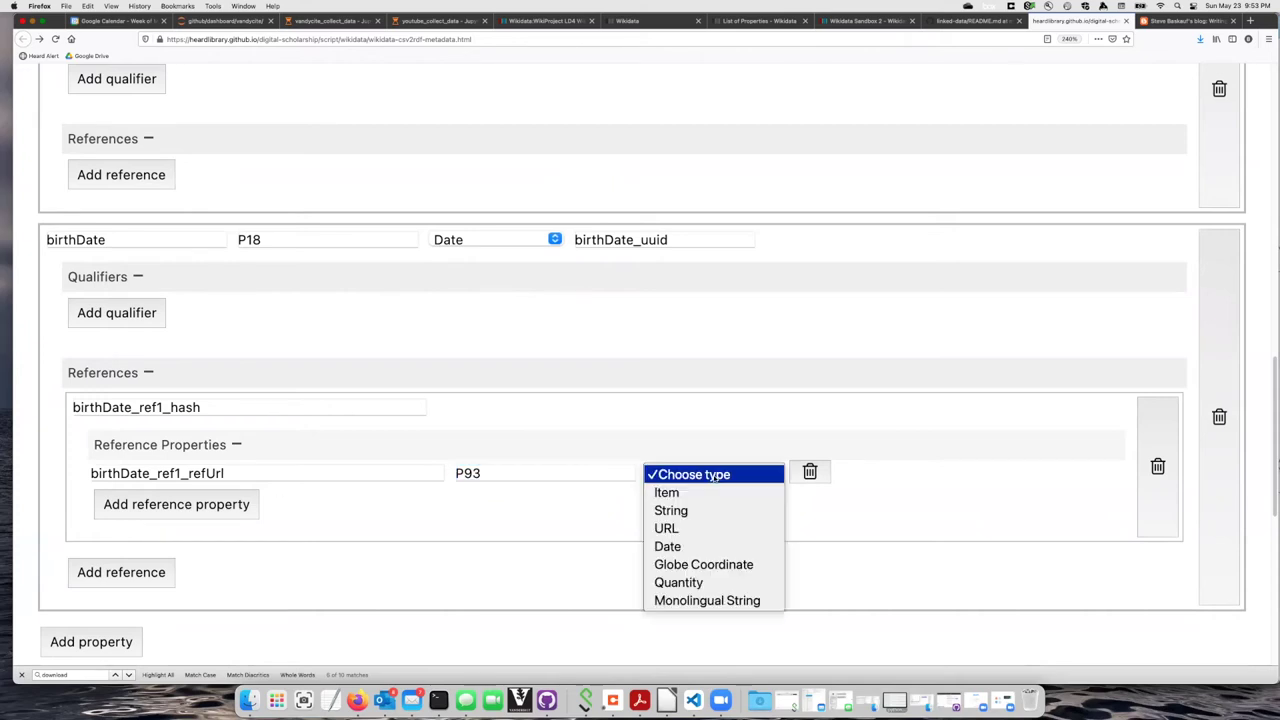
left_click(702, 527)
scroll(600, 497, "down", 3)
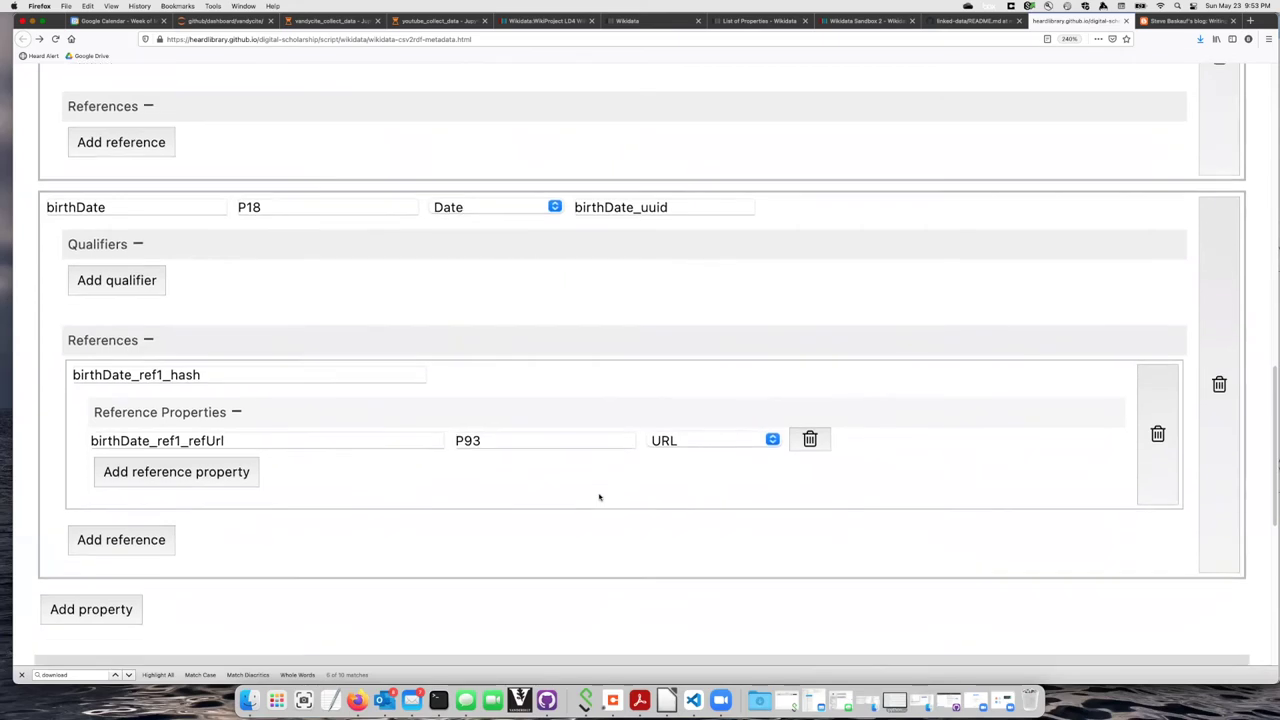
scroll(600, 497, "down", 4)
Enter test as the CSV filename in the Finalize section.
scroll(595, 495, "down", 2)
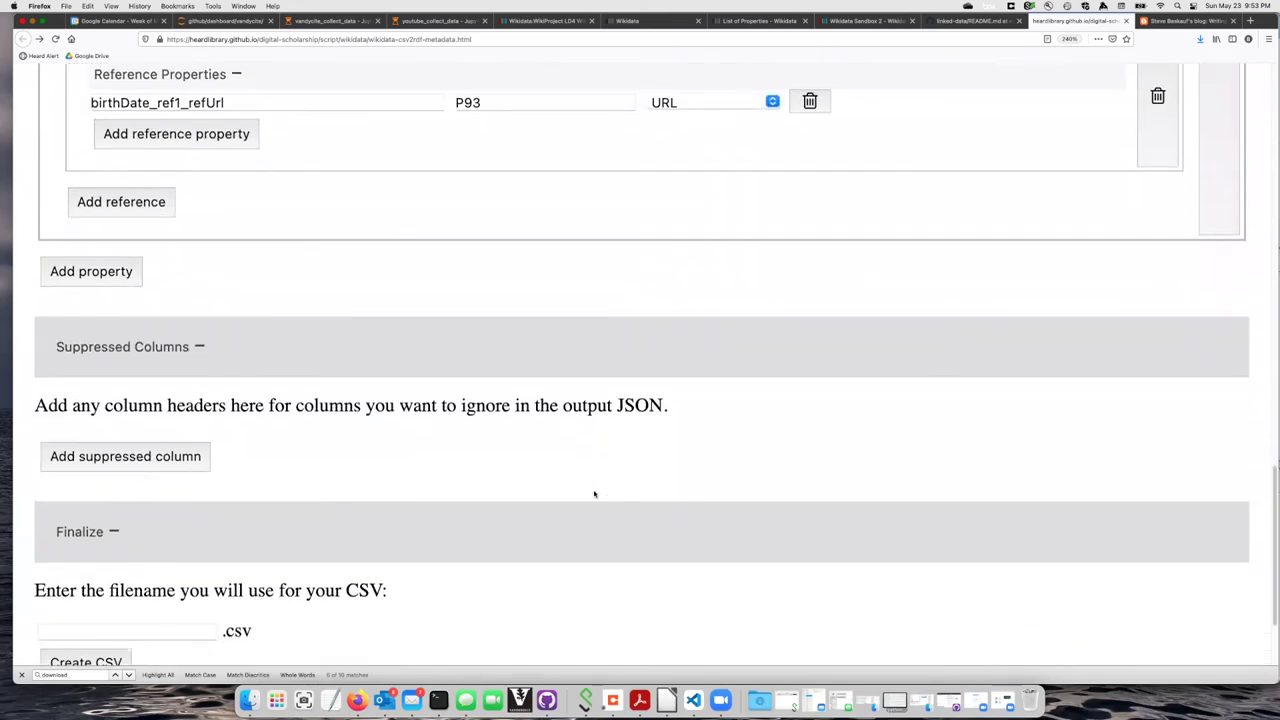
scroll(593, 494, "down", 3)
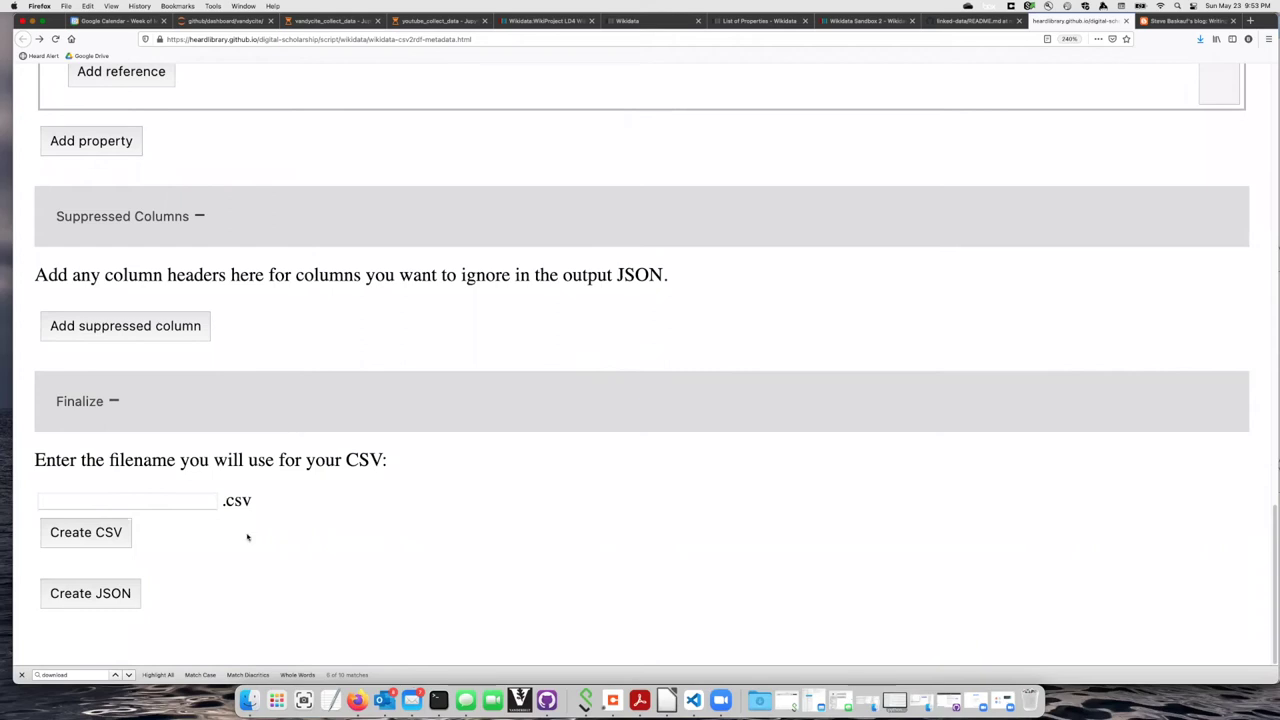
left_click(170, 503)
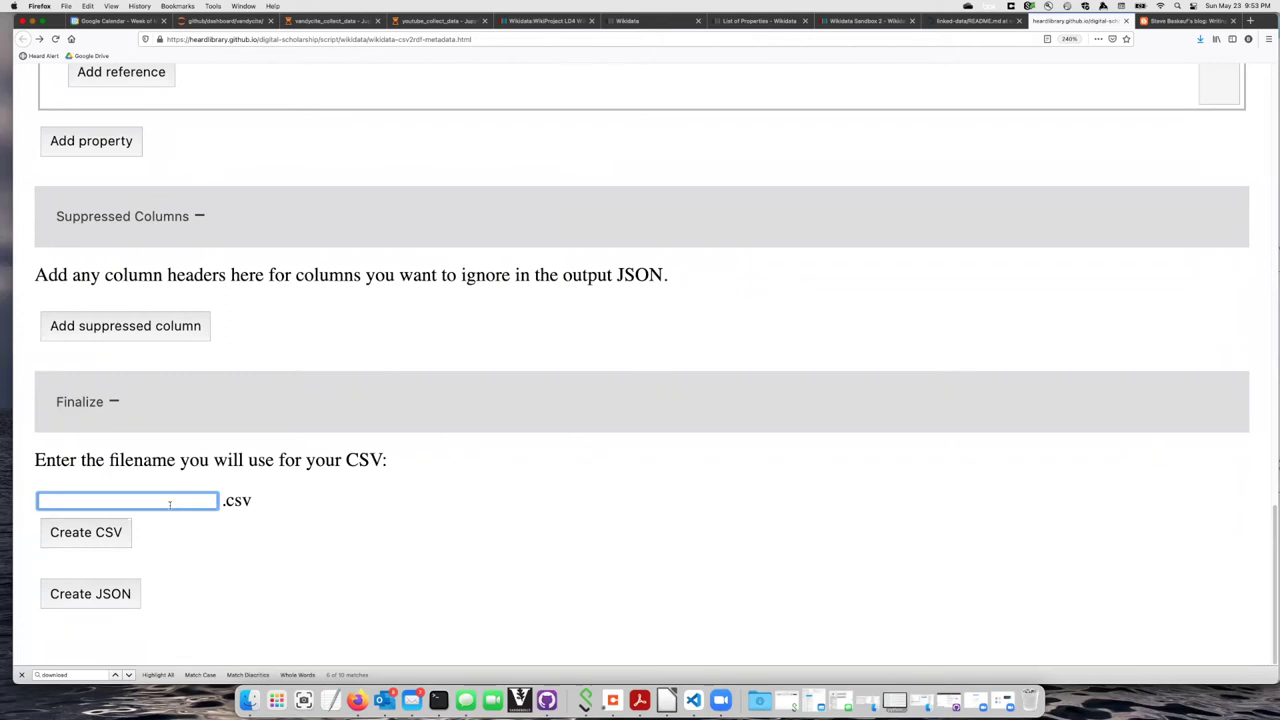
scroll(443, 400, "up", 10)
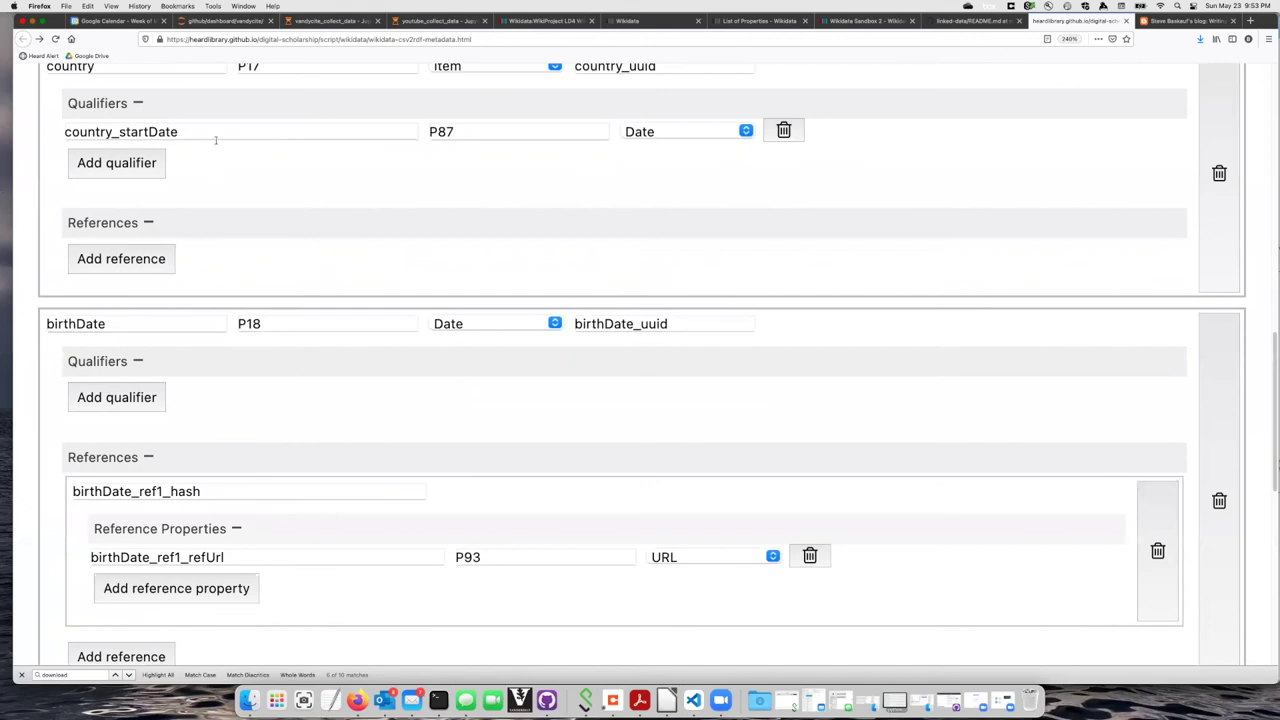
scroll(437, 414, "down", 10)
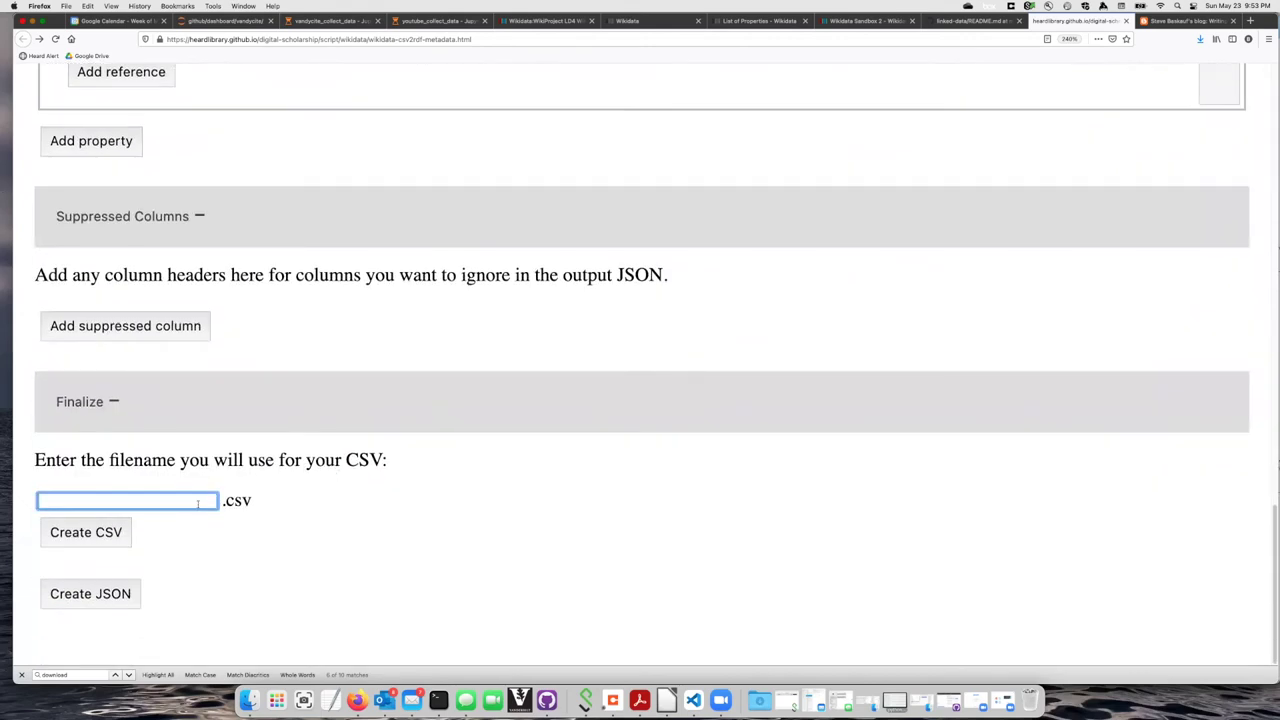
type("test")
Generate the CSV header row and save test.csv as a download.
left_click(128, 544)
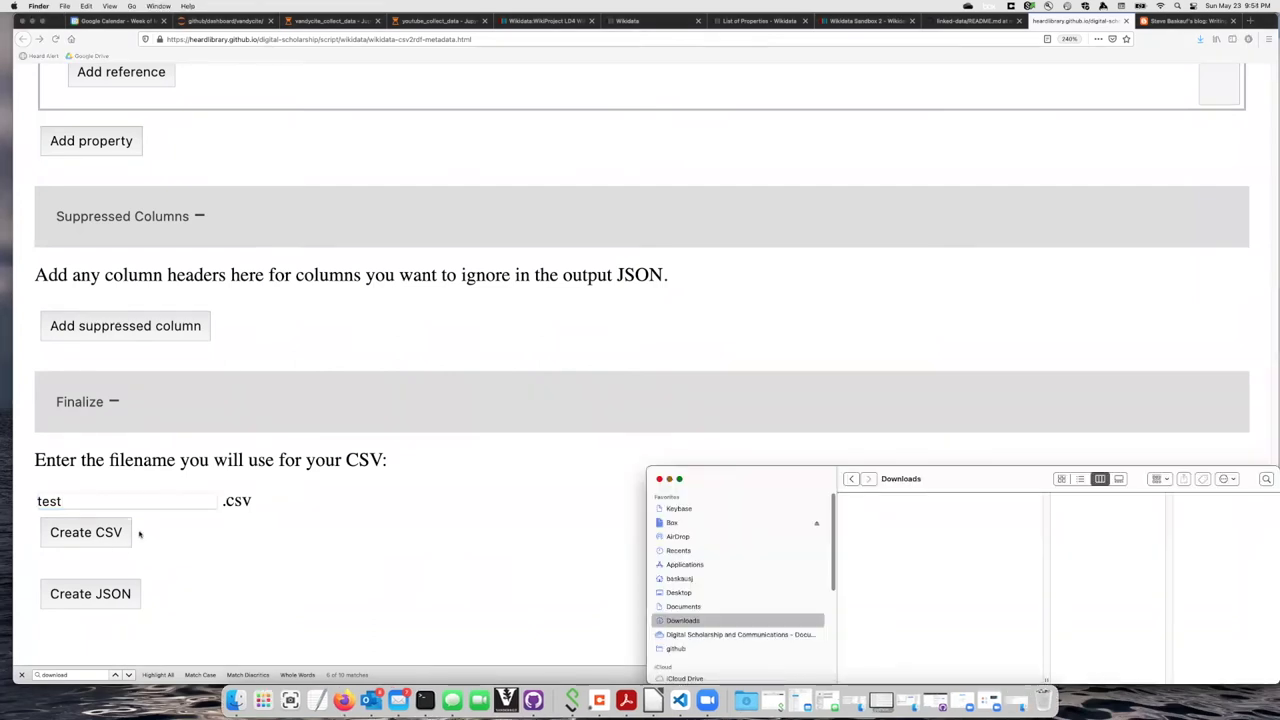
left_click(86, 532)
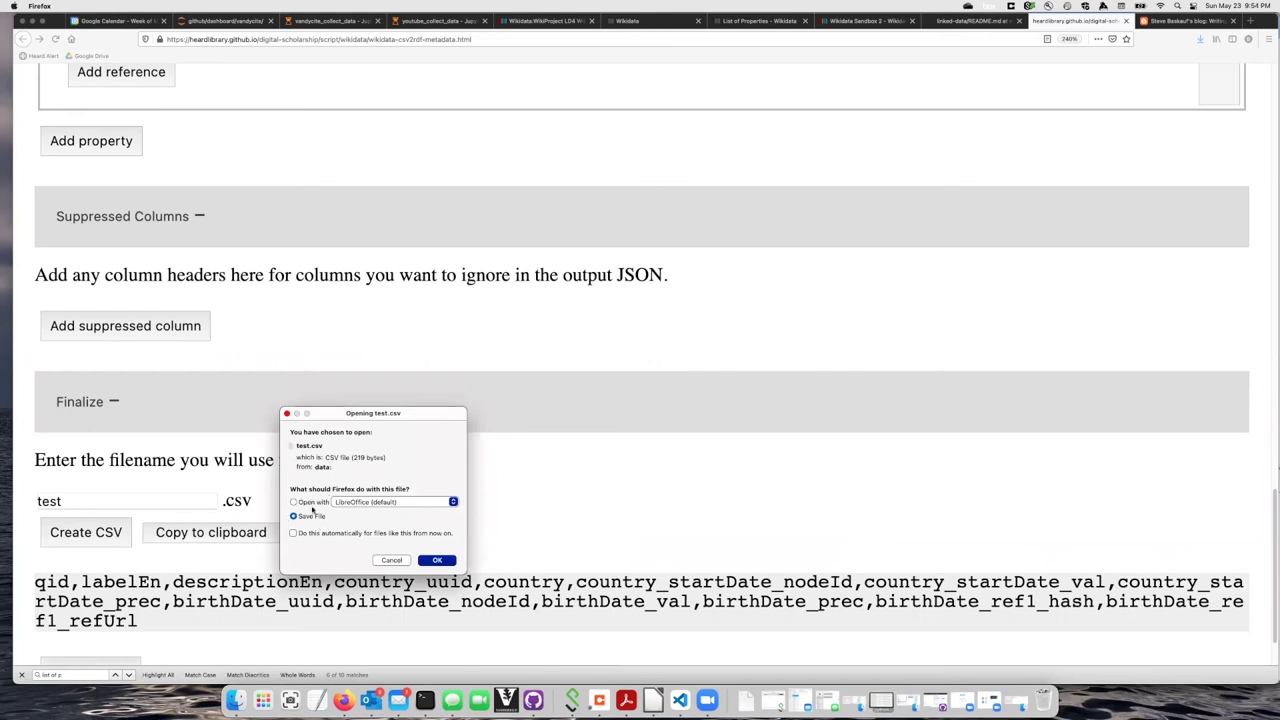
left_click(293, 516)
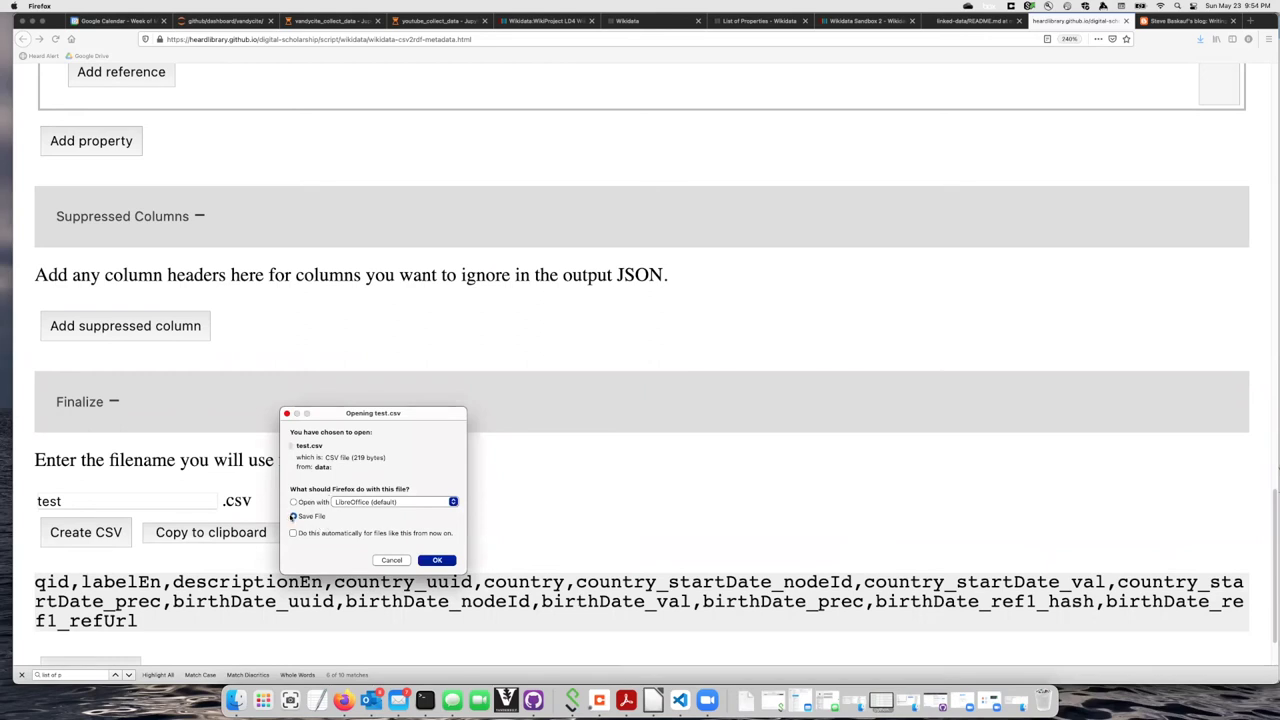
left_click(443, 563)
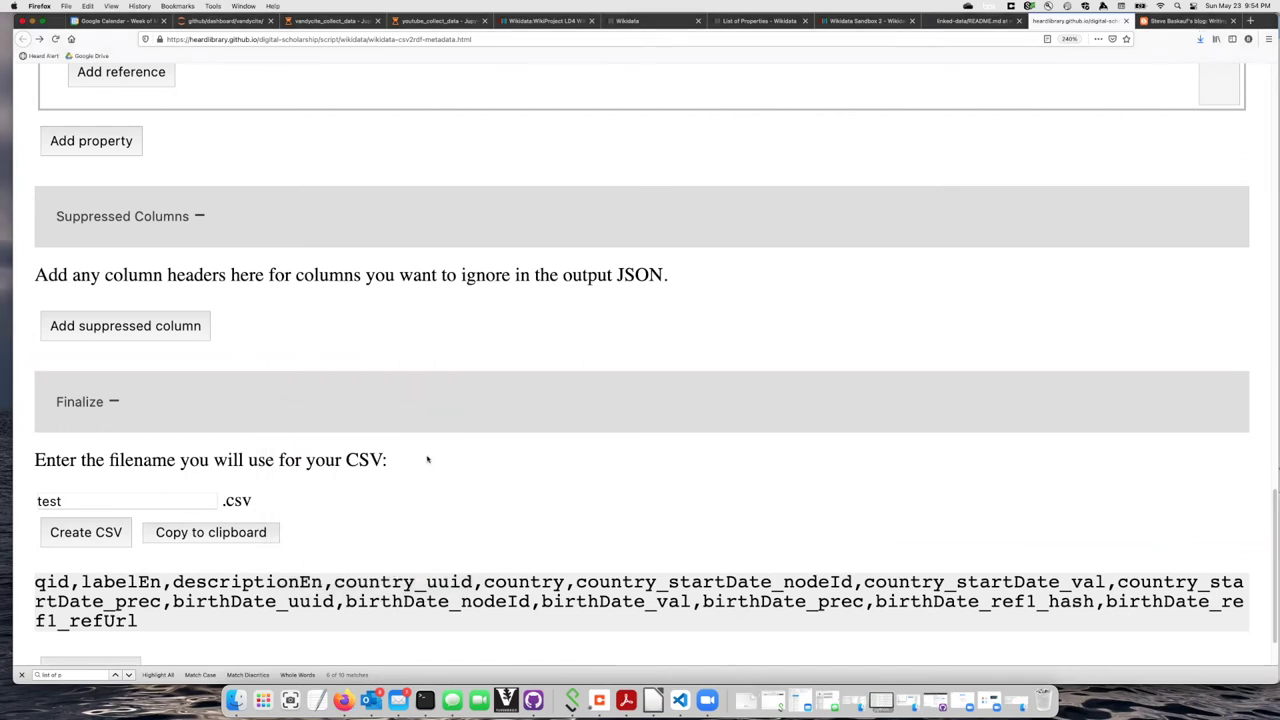
scroll(427, 459, "down", 2)
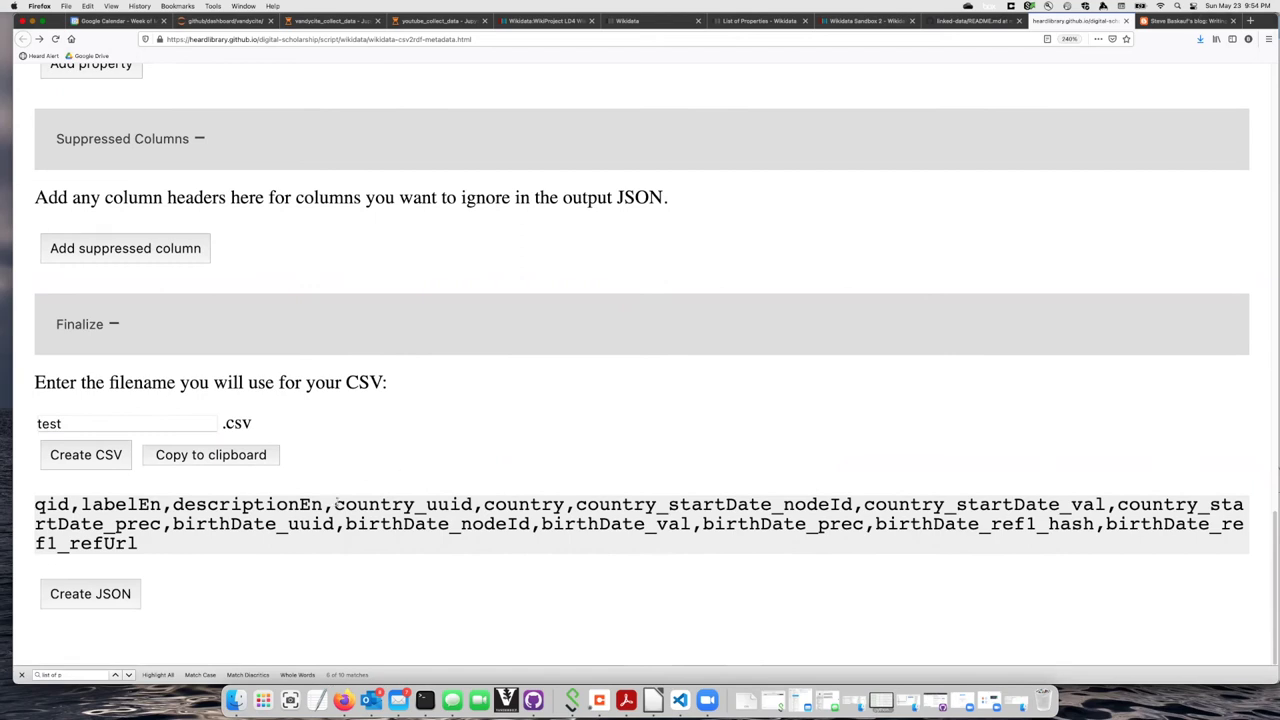
Generate the JSON metadata and save csv-metadata.json as a download.
left_click(119, 595)
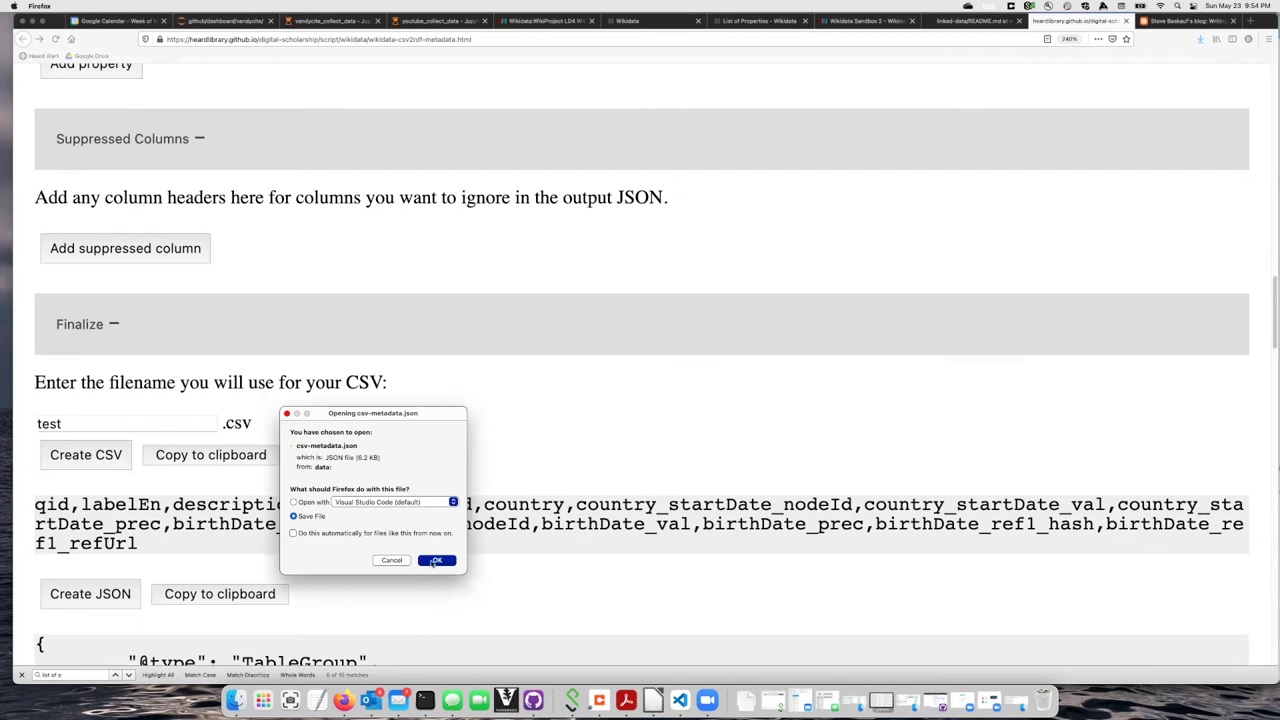
left_click(436, 561)
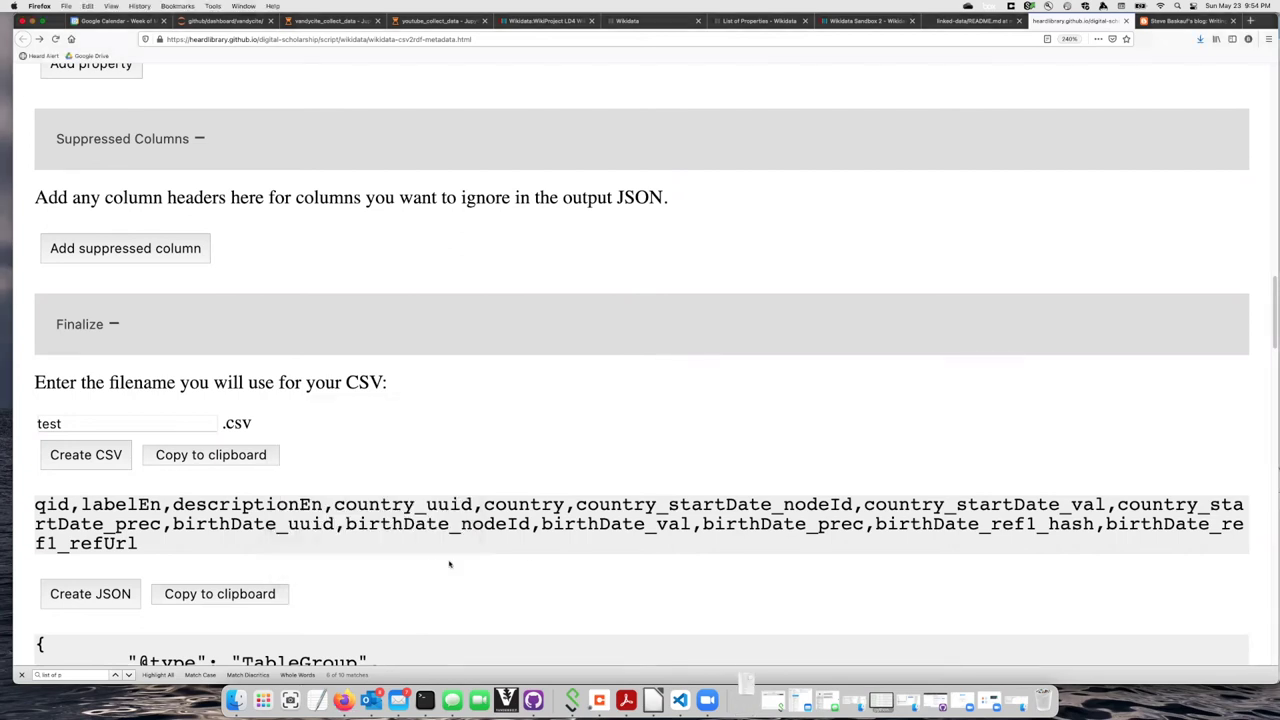
scroll(525, 555, "down", 5)
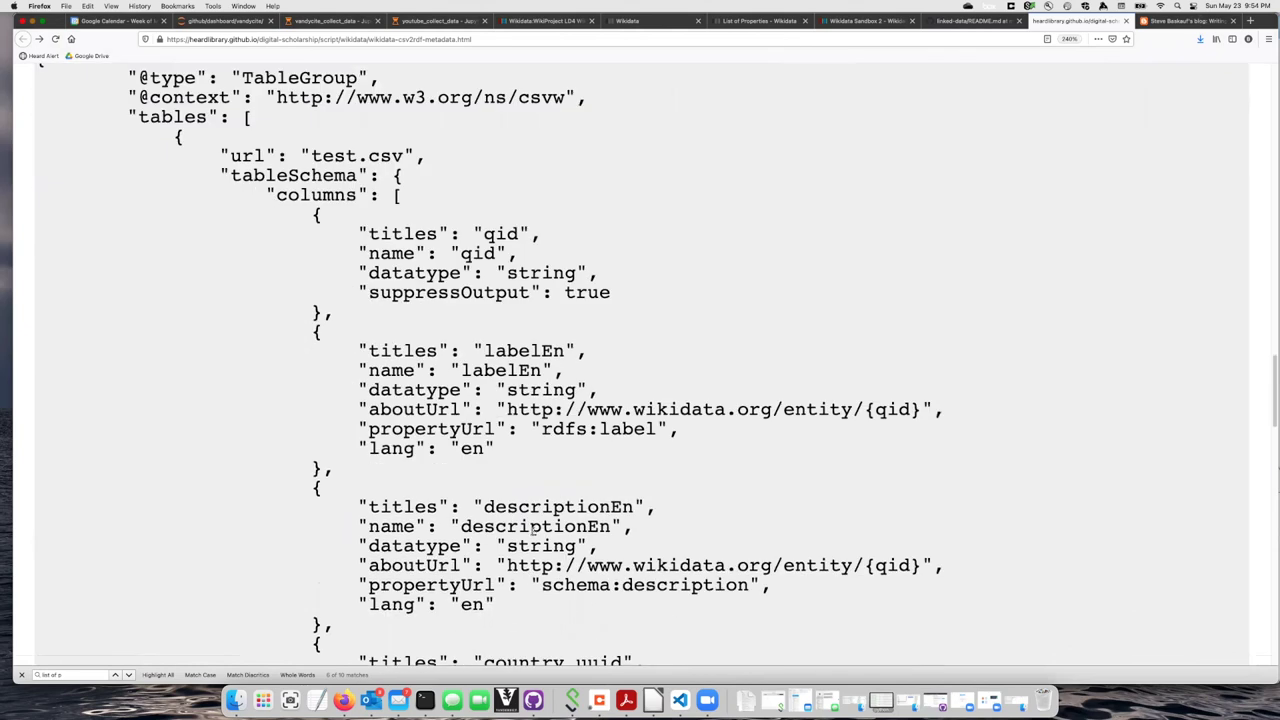
scroll(601, 491, "down", 5)
scroll(601, 488, "up", 20)
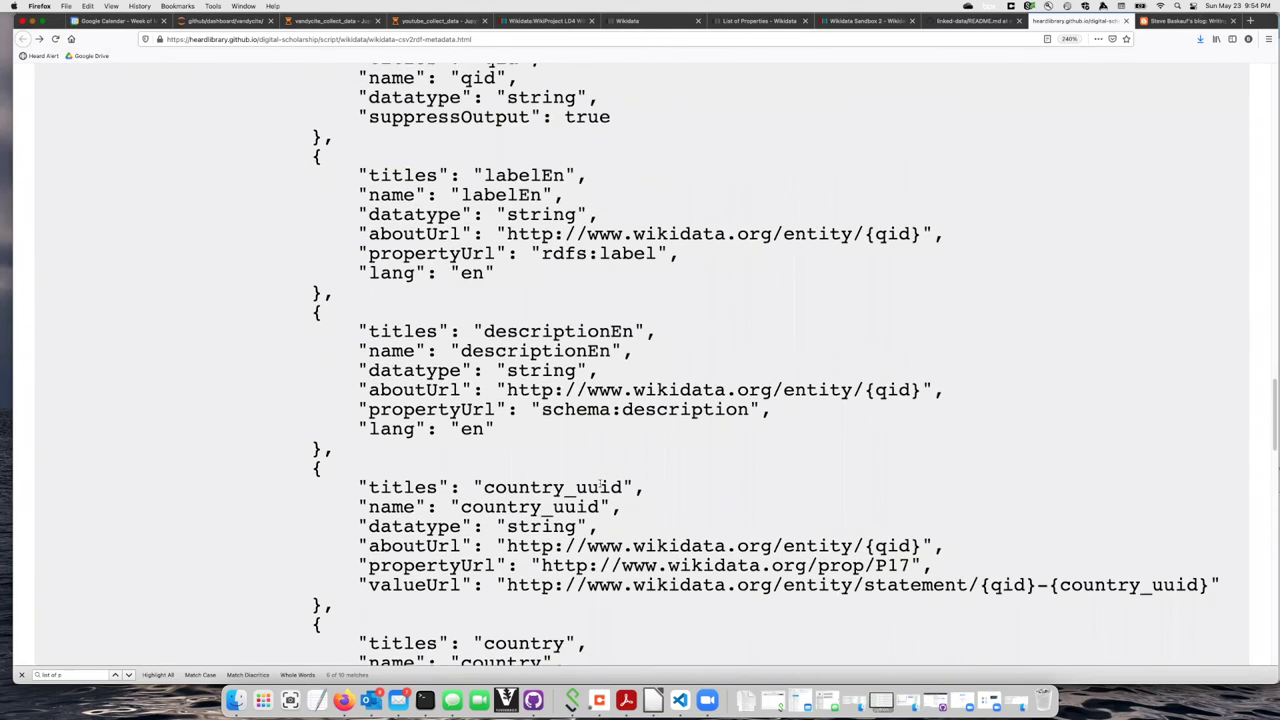
scroll(601, 484, "down", 10)
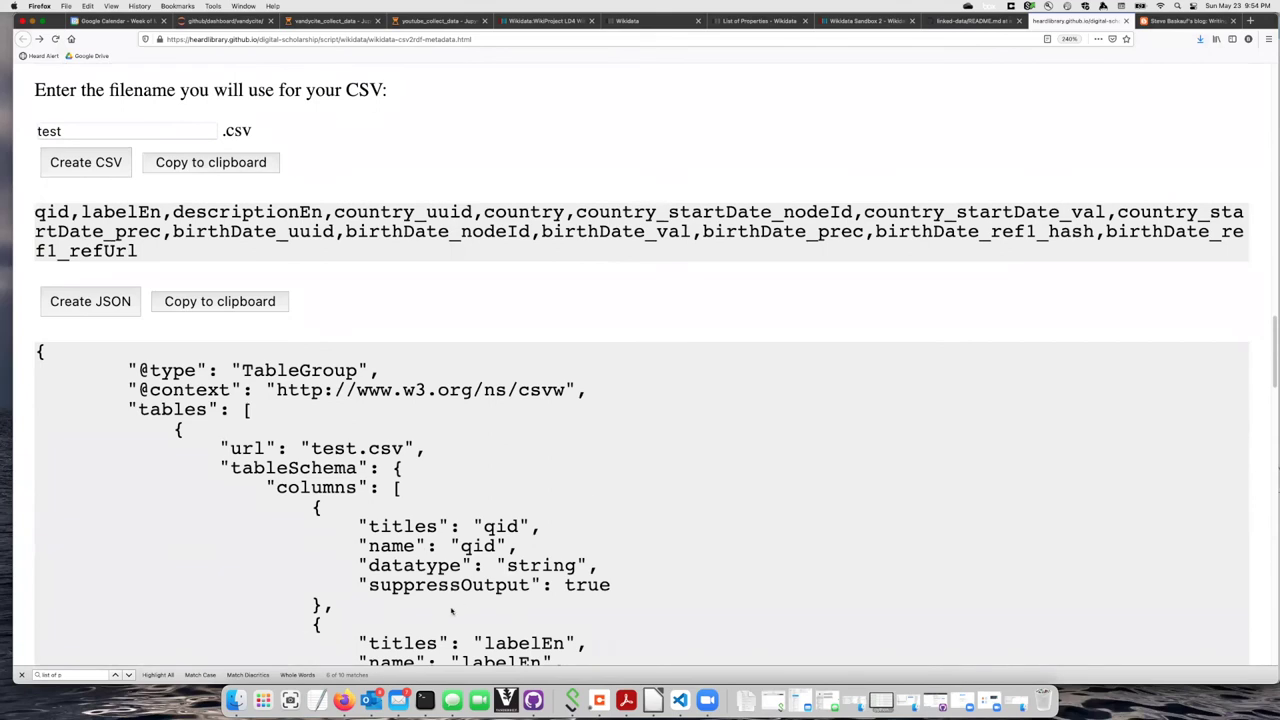
Open Downloads from the Finder dock menu, centre the window, and select test.csv.
right_click(236, 700)
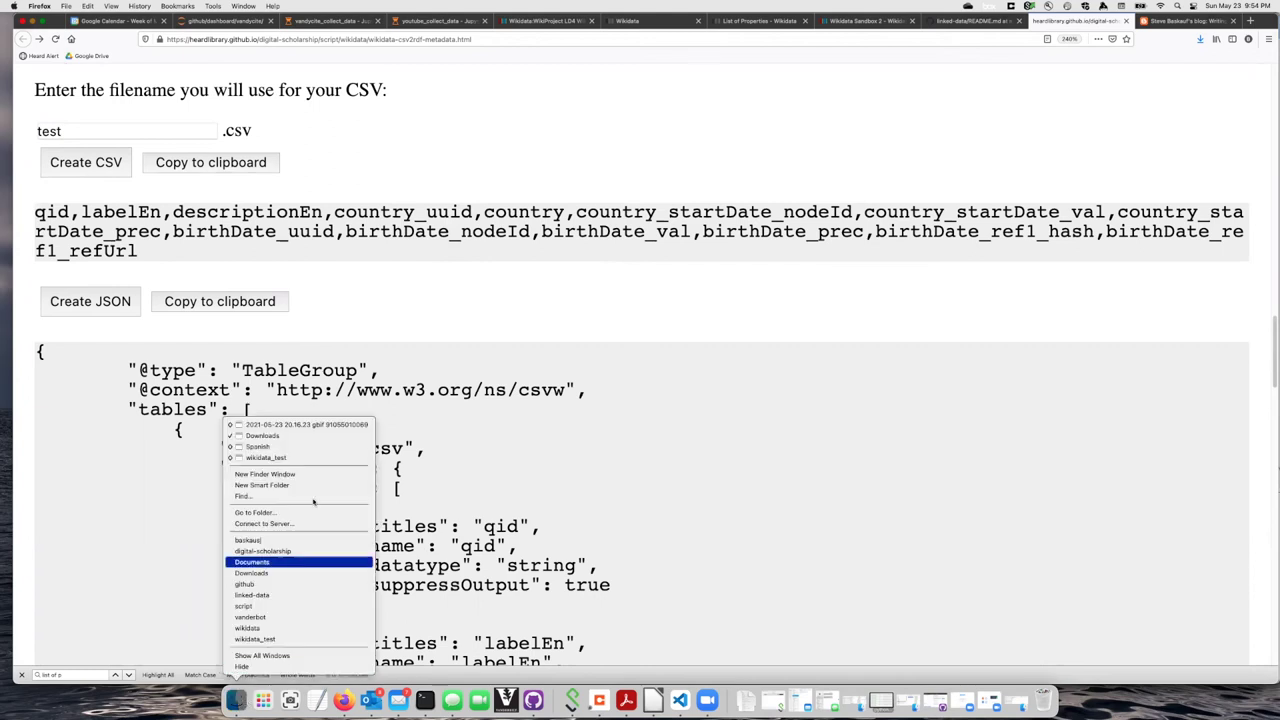
left_click(316, 435)
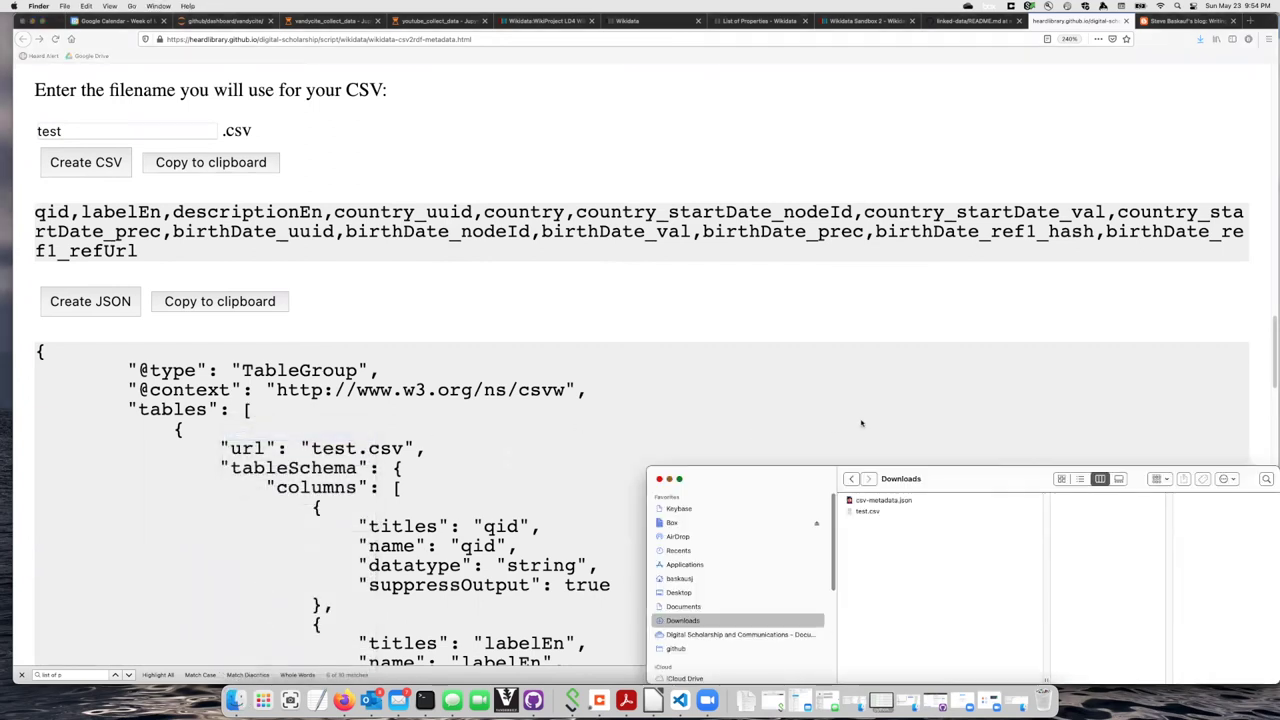
left_click_drag(951, 467, 702, 244)
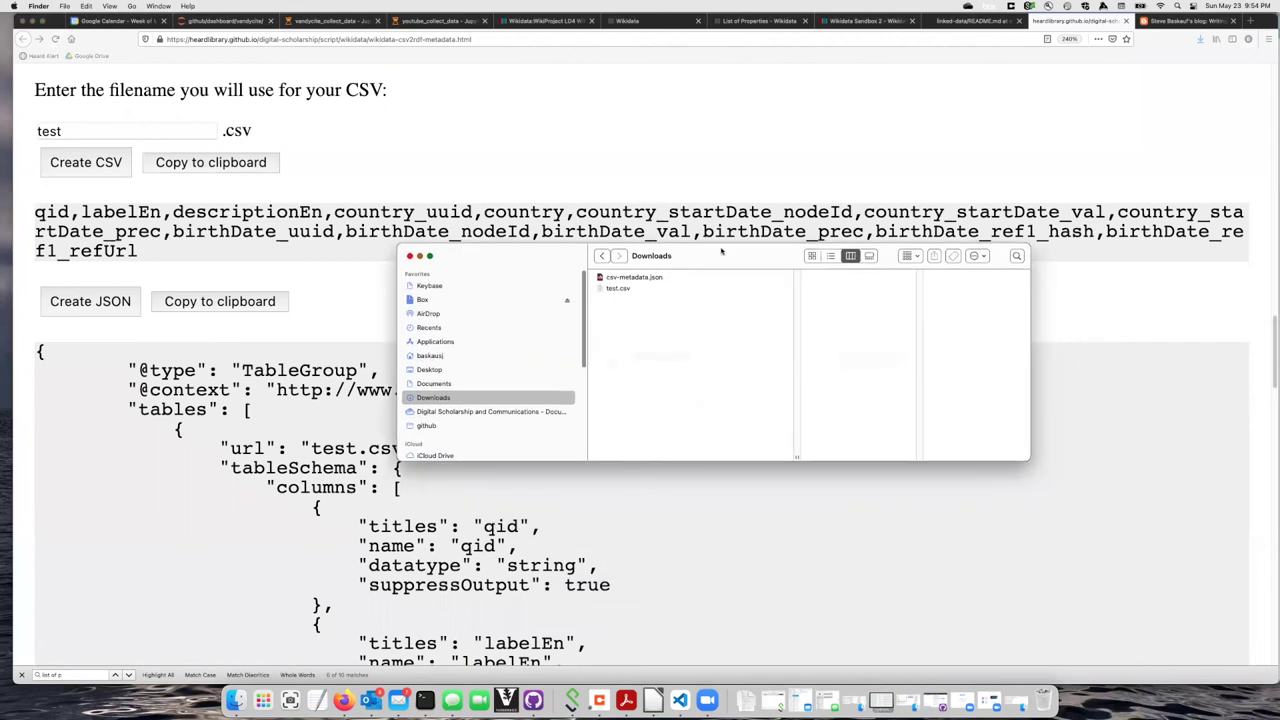
left_click(609, 291)
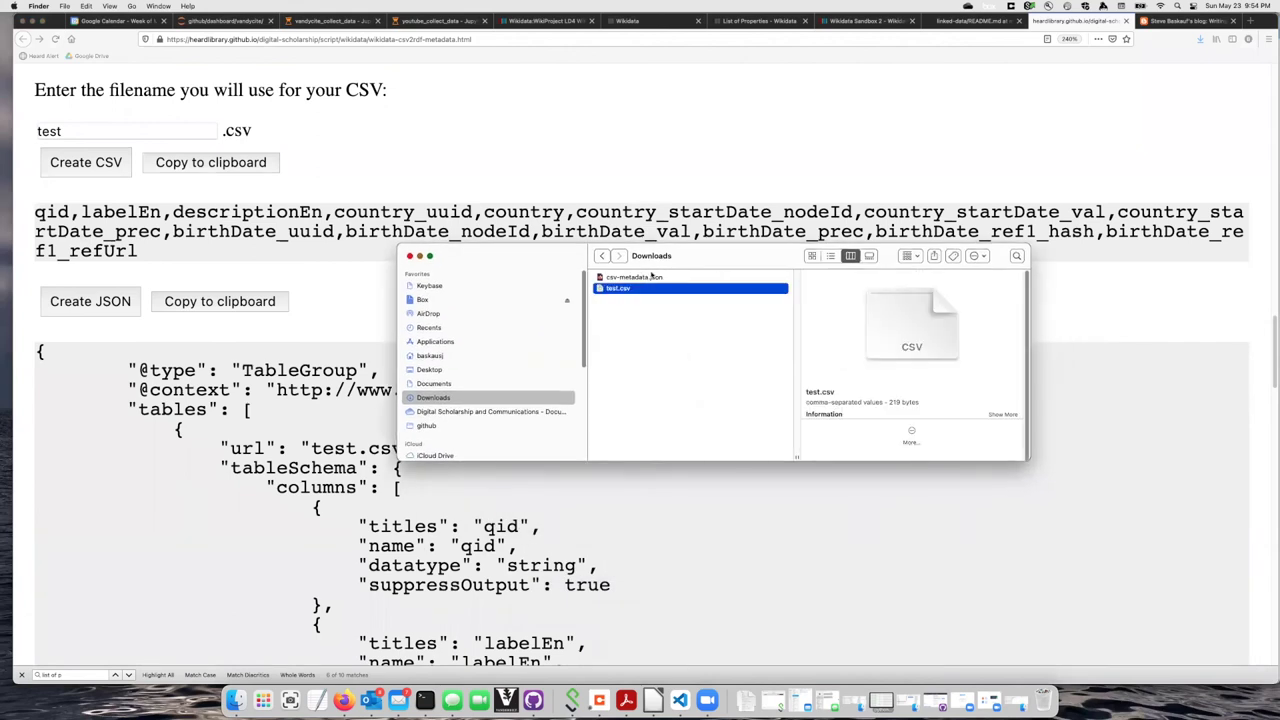
Open test.csv in LibreOffice Calc with the default comma-separated import settings.
double_click(616, 291)
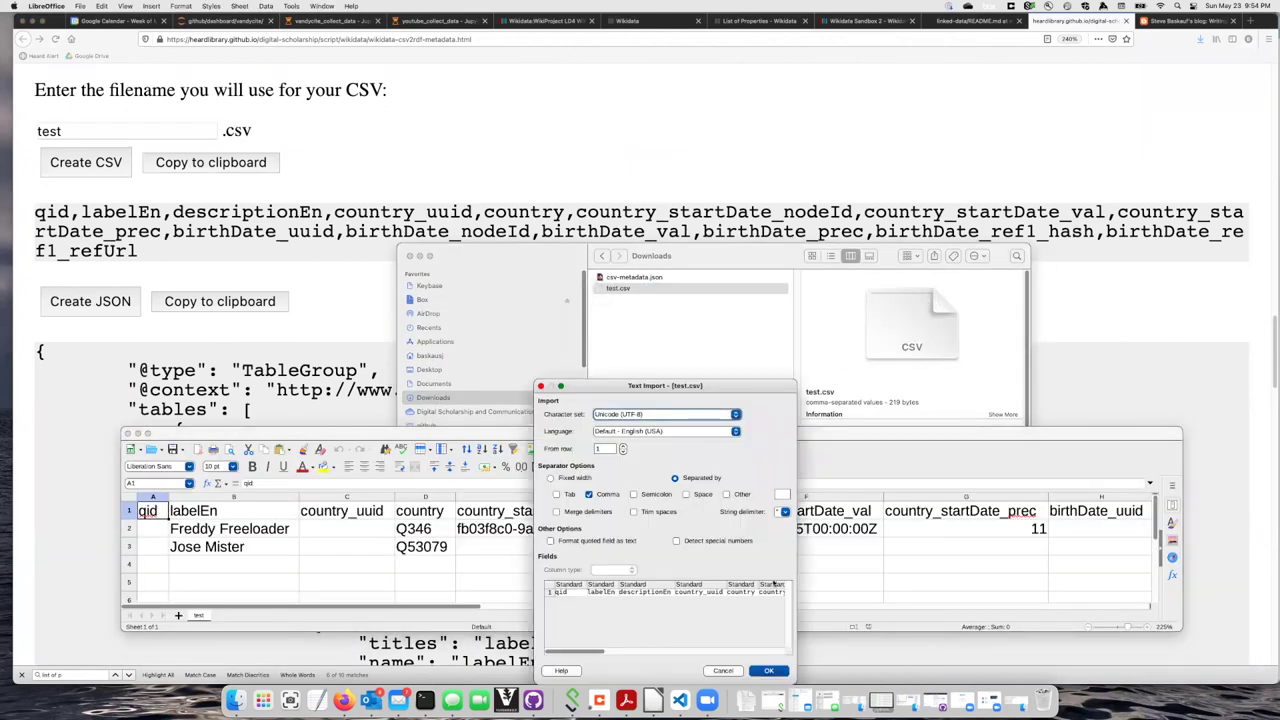
left_click(768, 670)
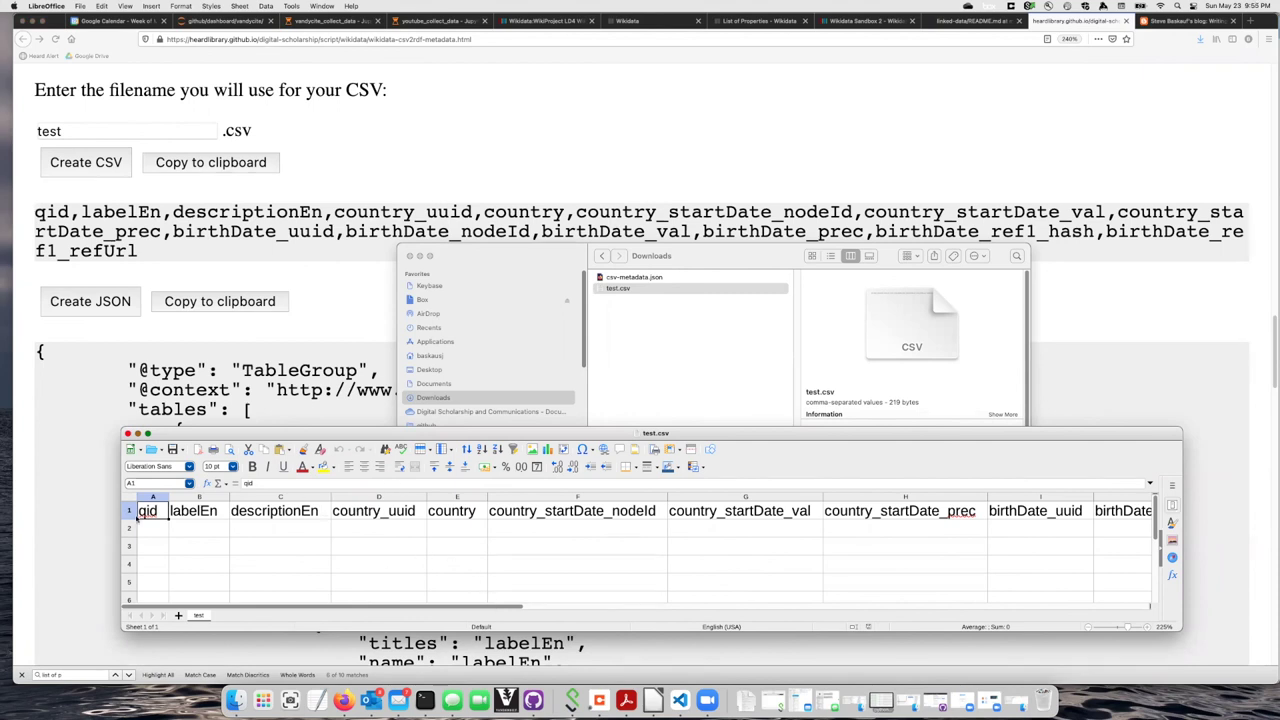
scroll(150, 358, "down", 10)
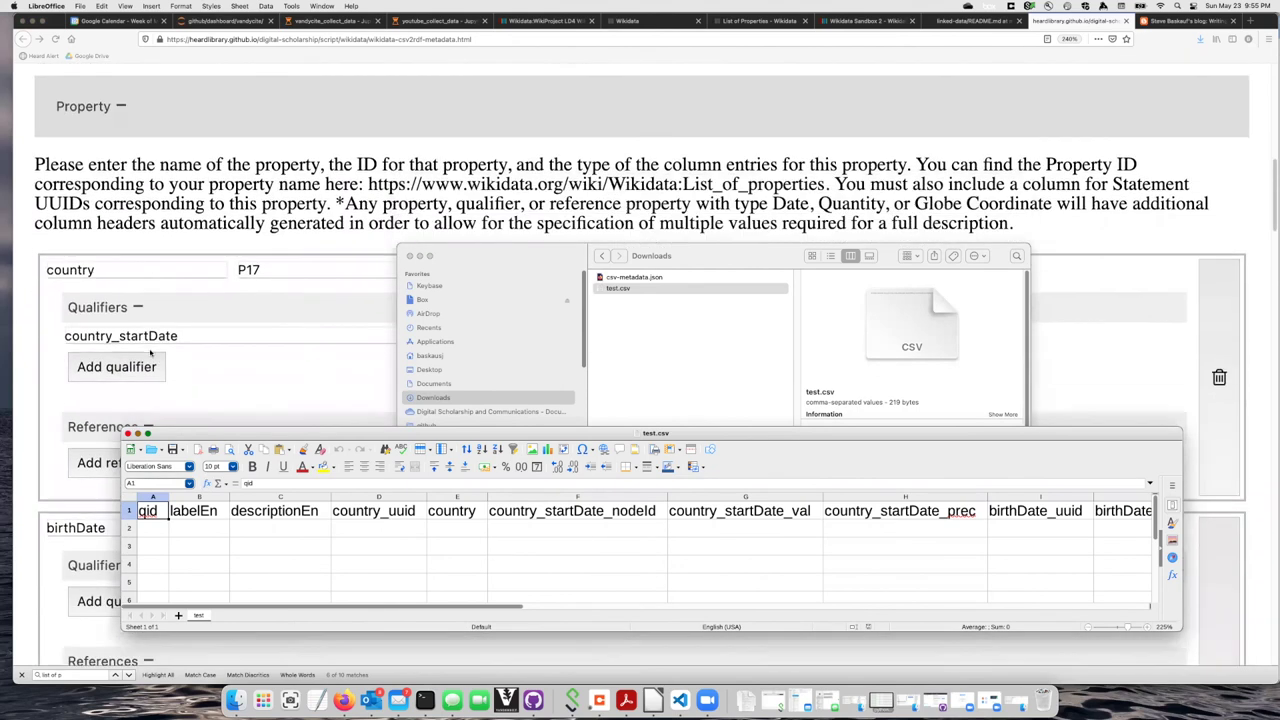
scroll(152, 352, "down", 1)
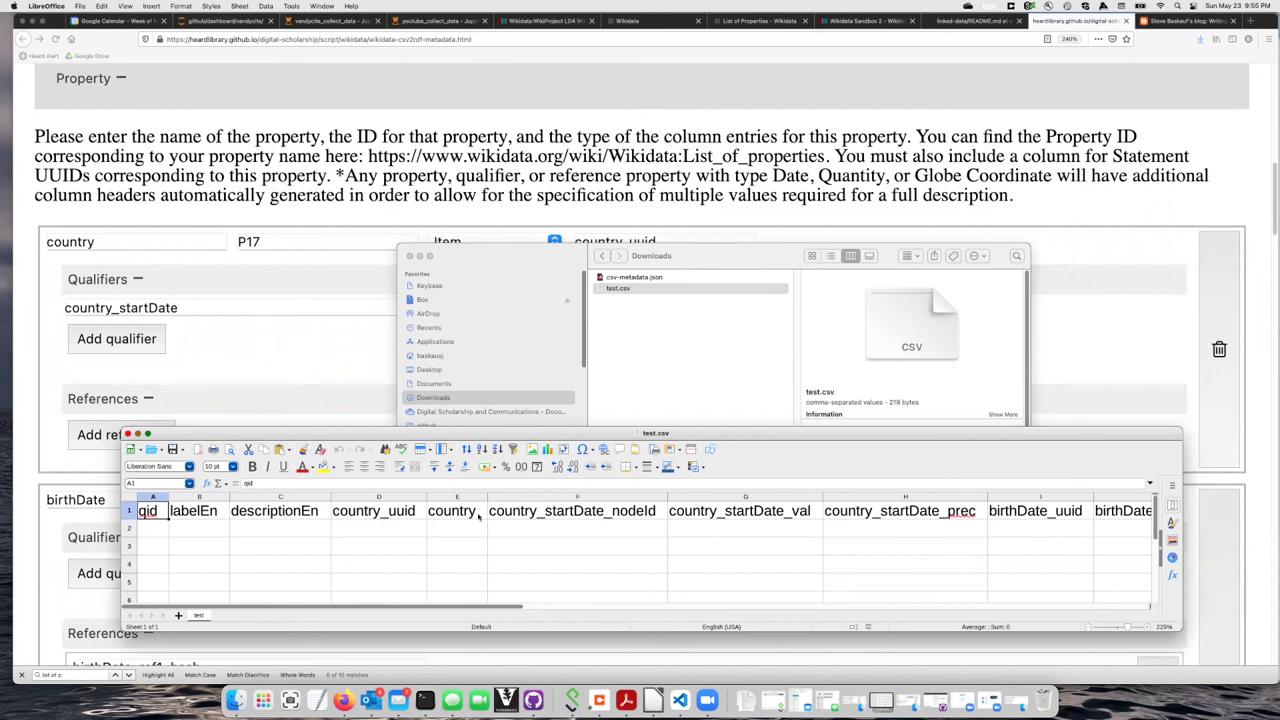
Check the country_startDate_val, country_startDate_prec and birthDate_uuid headers, then preview csv-metadata.json.
left_click(768, 516)
left_click(905, 516)
left_click(1048, 516)
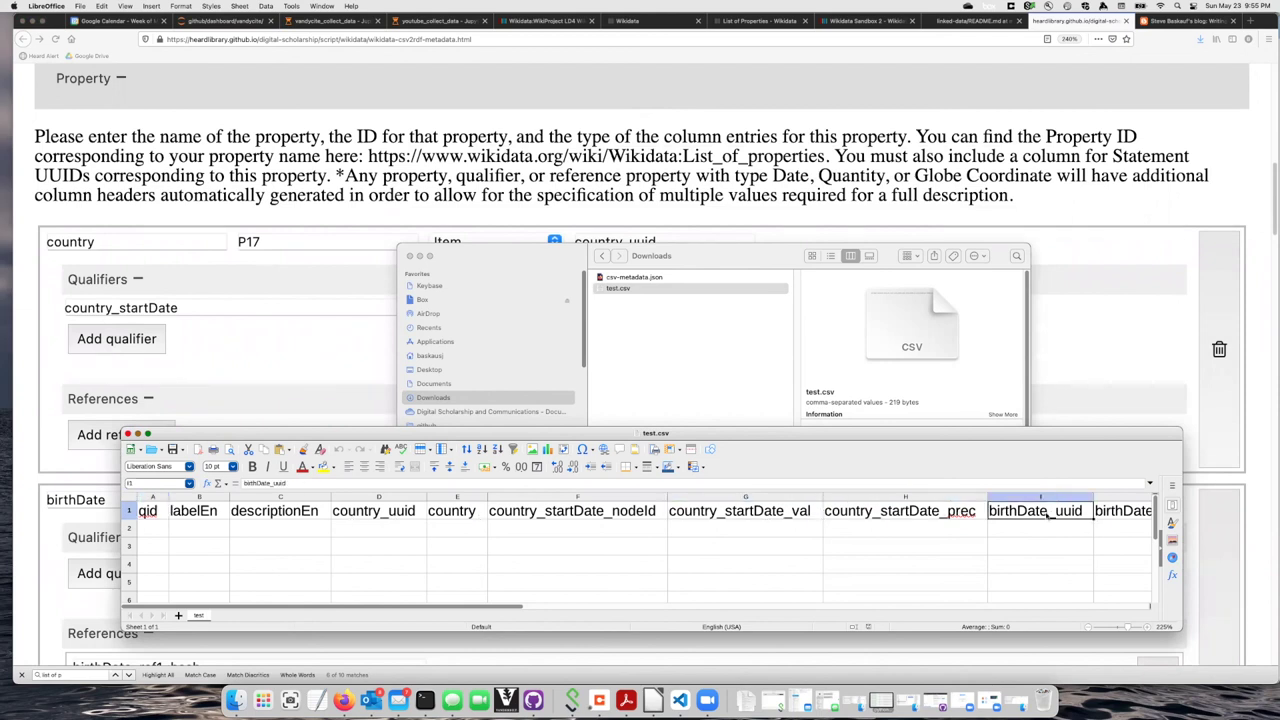
scroll(155, 327, "down", 5)
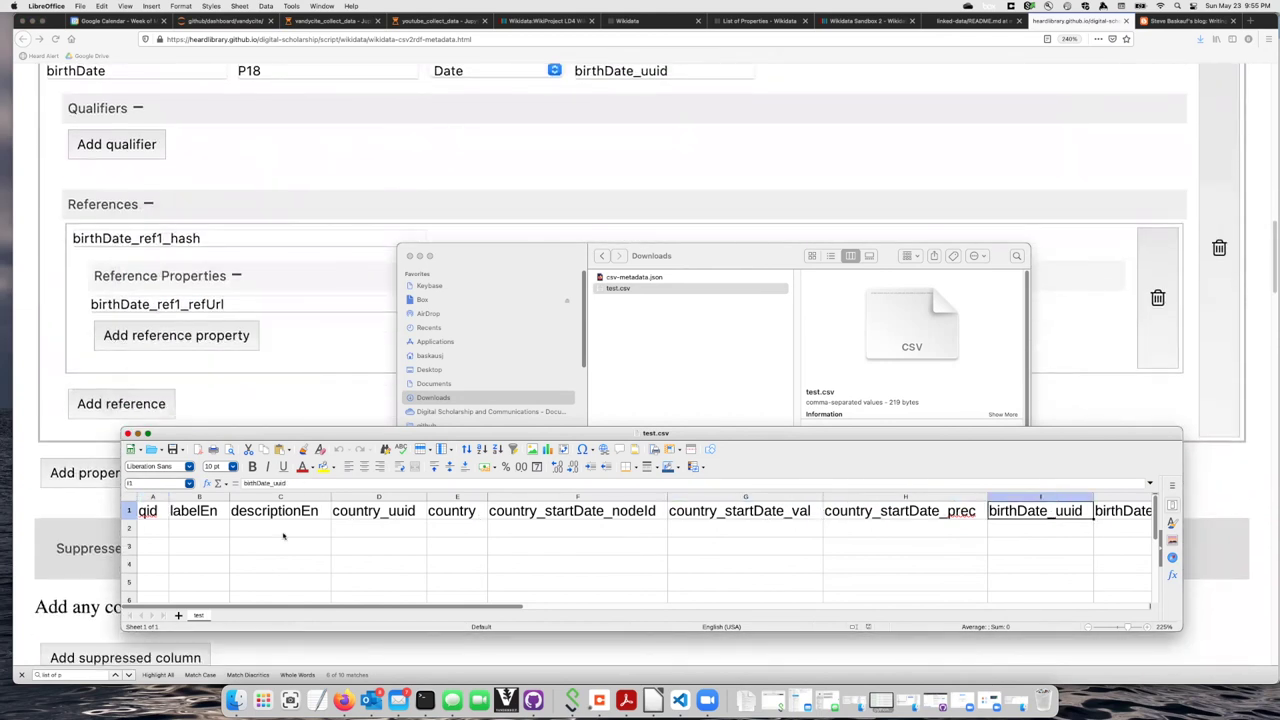
left_click(630, 277)
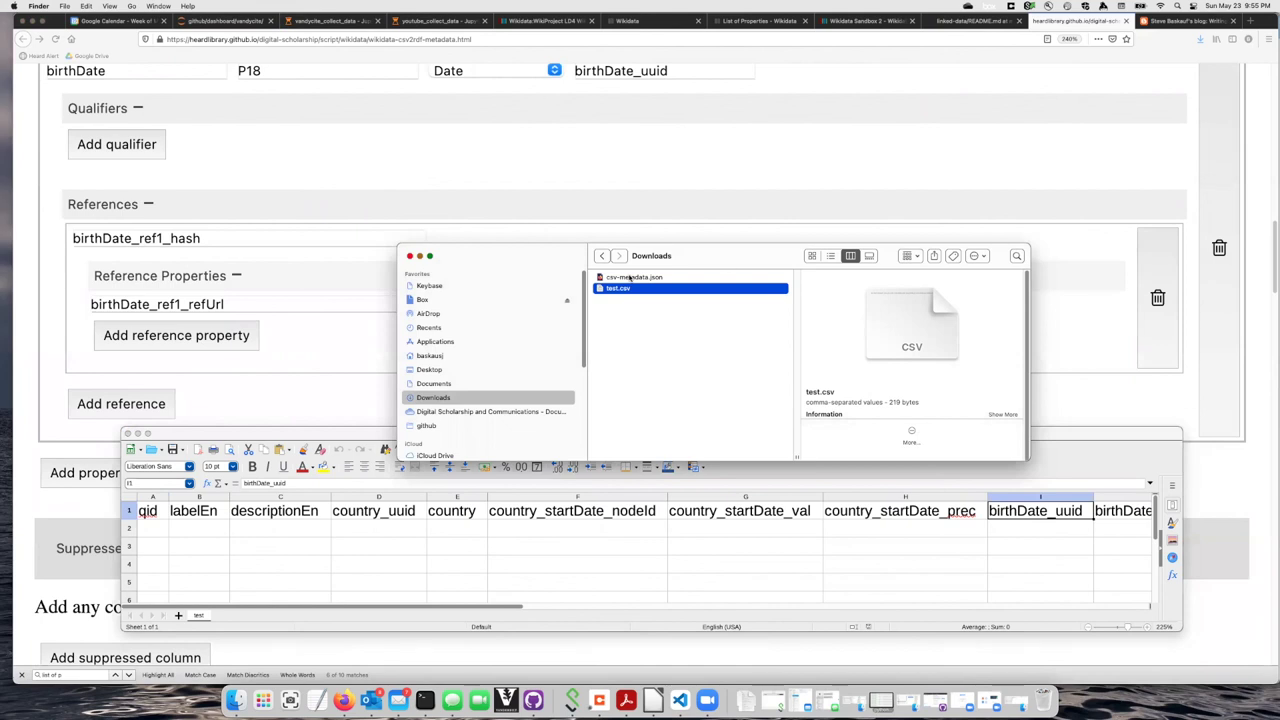
left_click(630, 277)
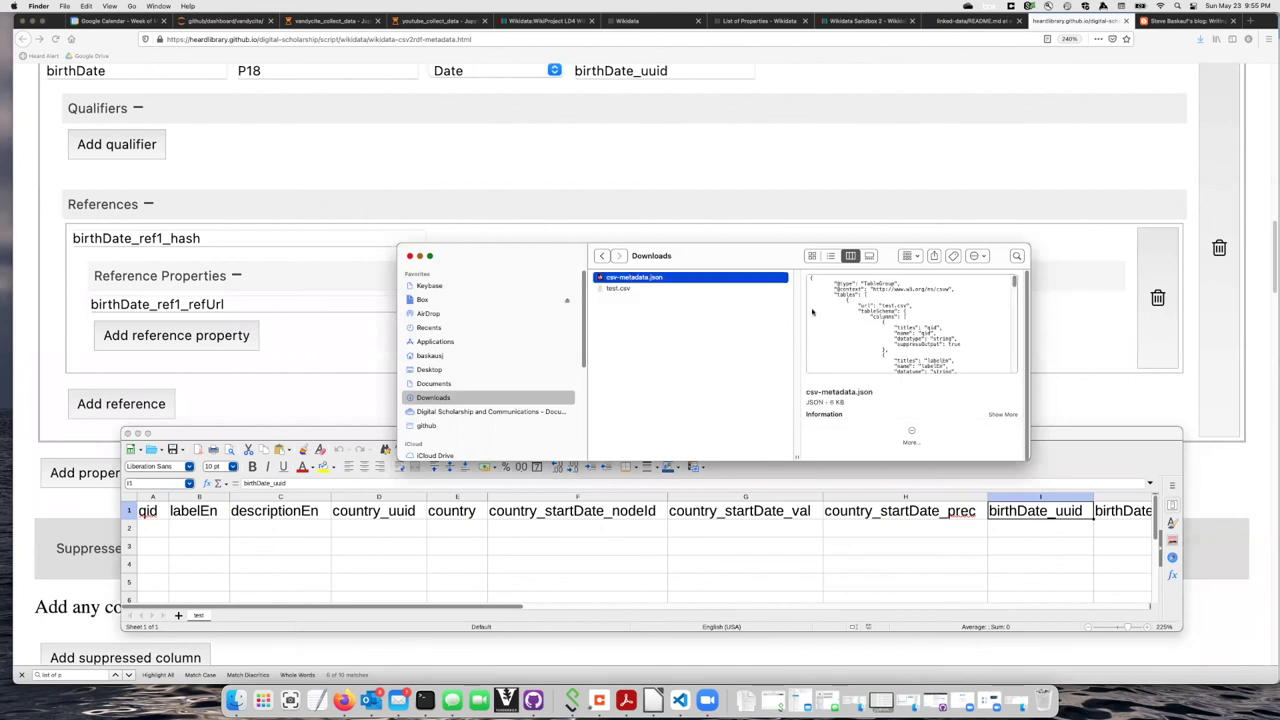